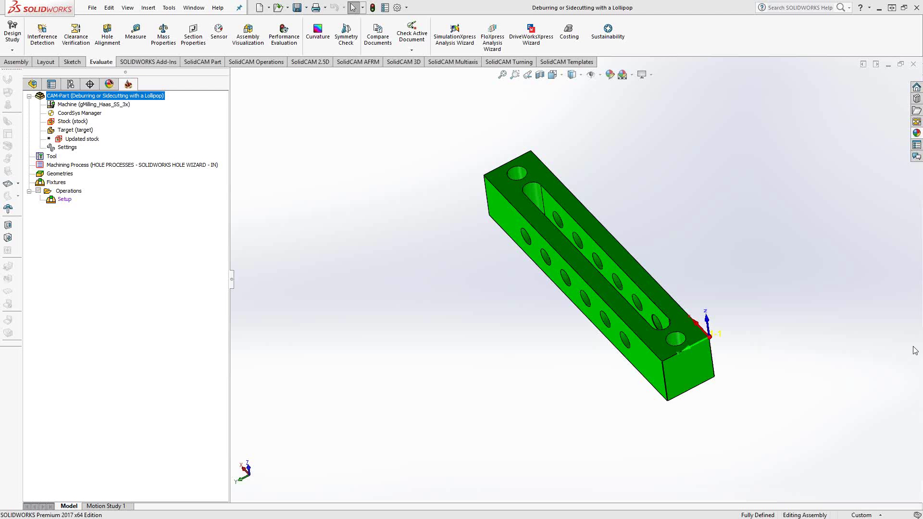
Inspect the holes along the inner slot walls of the block, looking closely at the edge of the end hole.
middle_click_drag(585, 299, 541, 356)
scroll(682, 233, "down", 3)
scroll(608, 278, "down", 3)
middle_click_drag(608, 278, 589, 264)
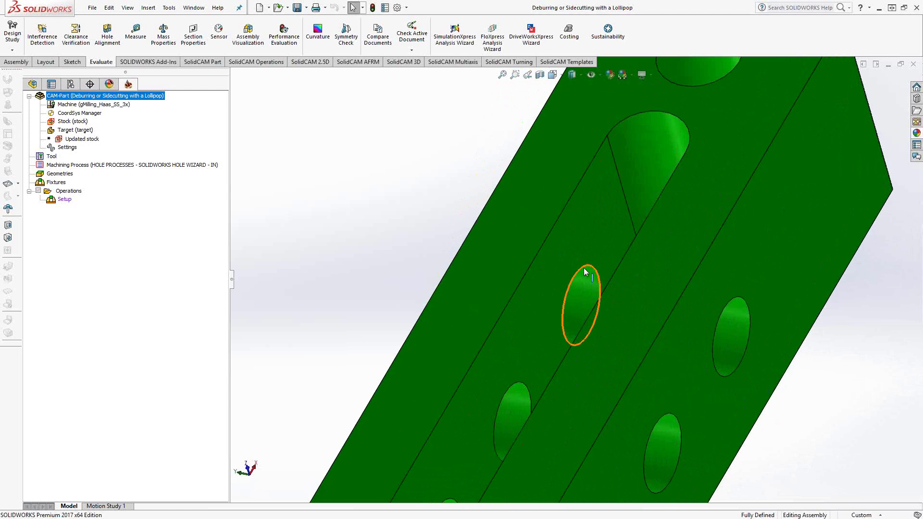
scroll(585, 274, "up", 6)
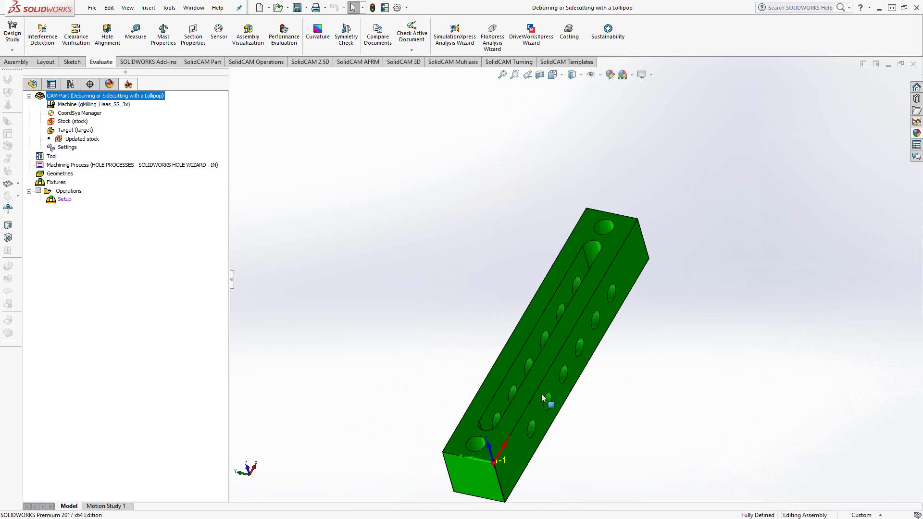
middle_click_drag(542, 397, 727, 431)
scroll(729, 437, "down", 10)
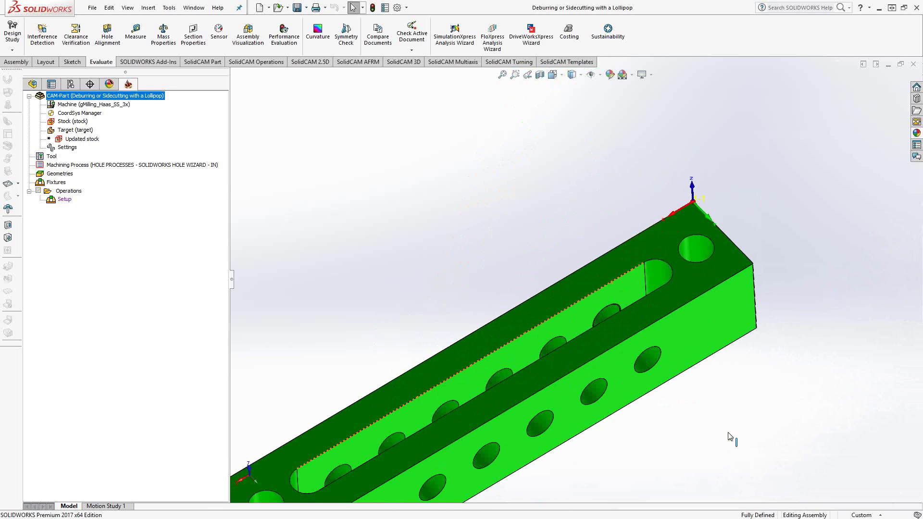
scroll(588, 321, "down", 3)
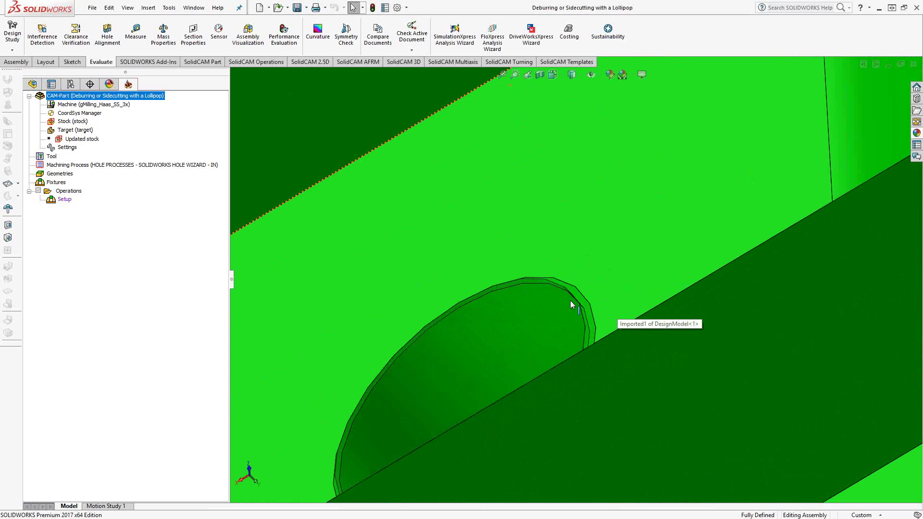
middle_click_drag(569, 291, 575, 297)
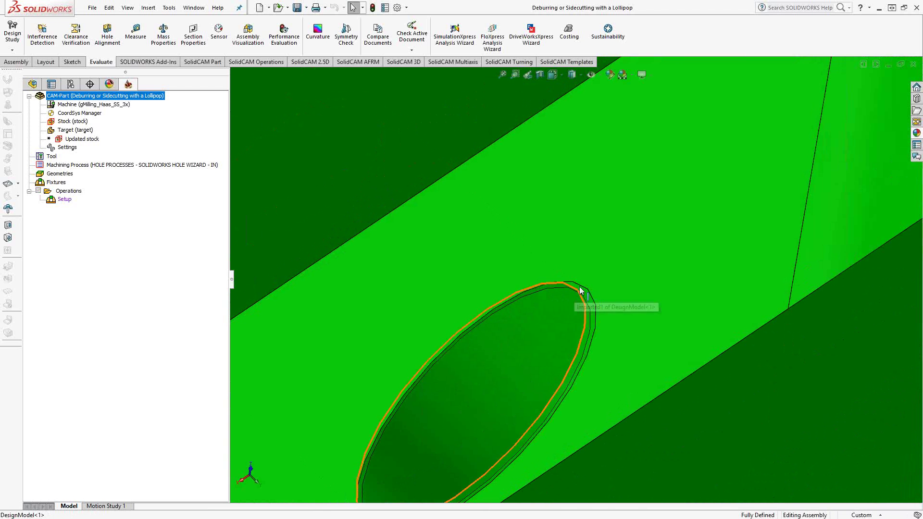
scroll(580, 292, "up", 5)
scroll(580, 291, "up", 3)
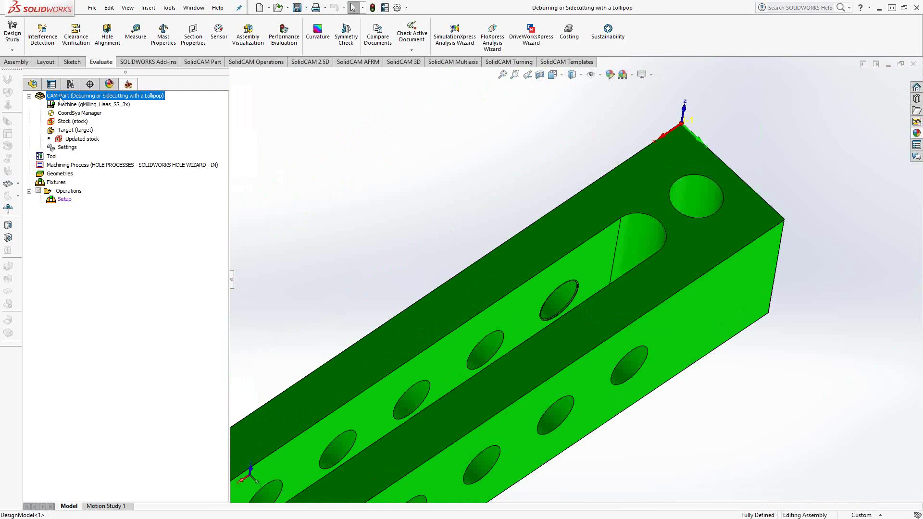
Open the DesignModel component for editing within the assembly.
left_click(32, 85)
left_click(28, 204)
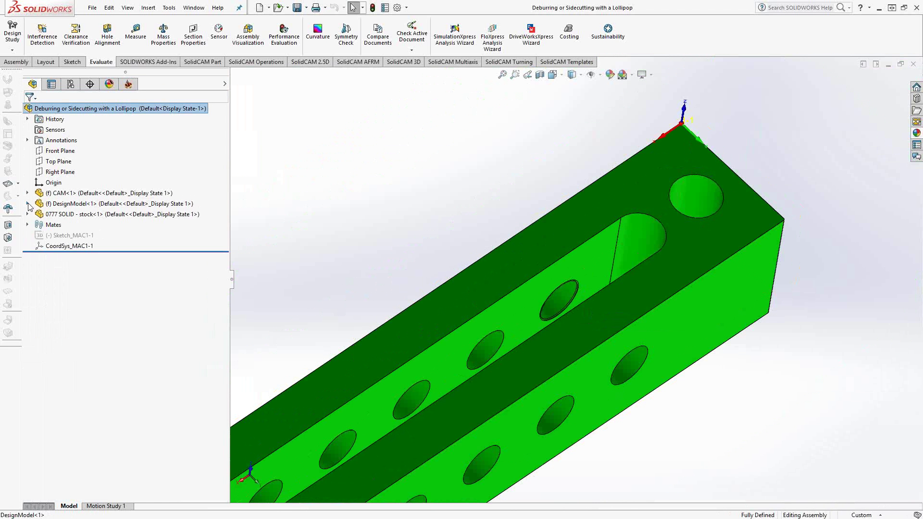
left_click(72, 204)
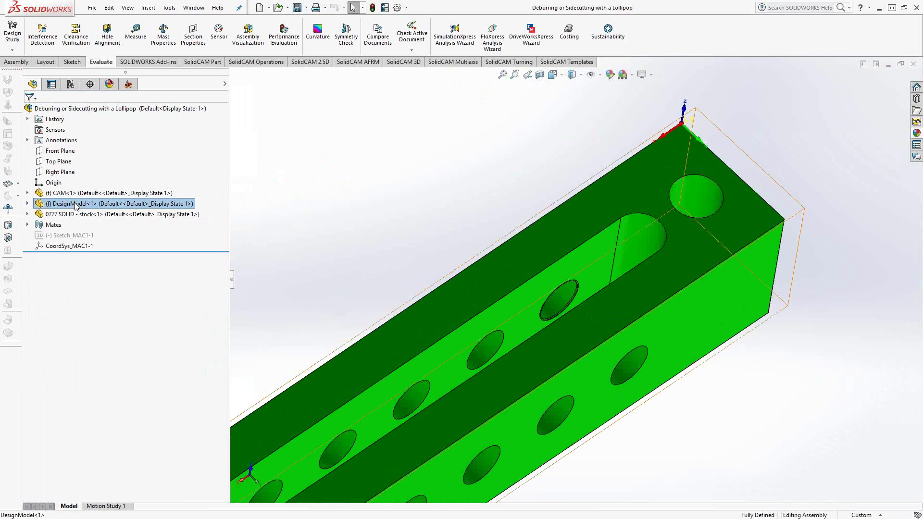
left_click(424, 209)
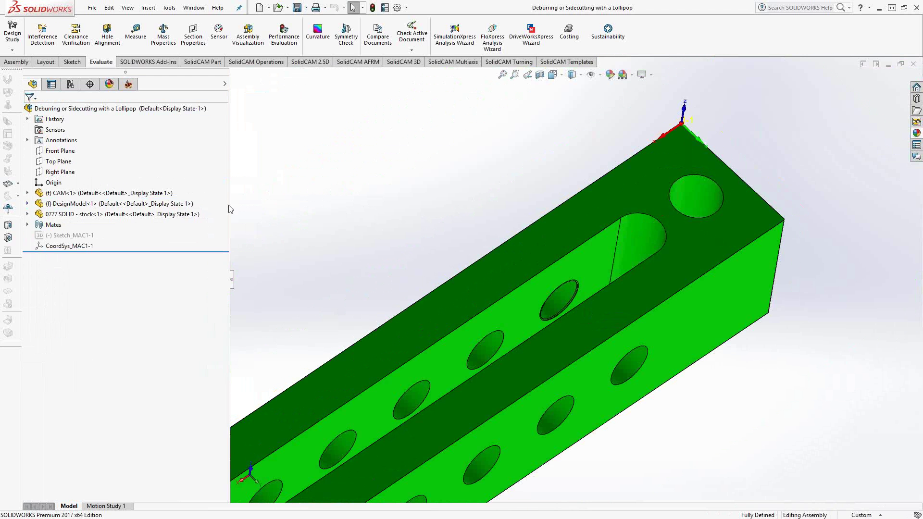
right_click(74, 208)
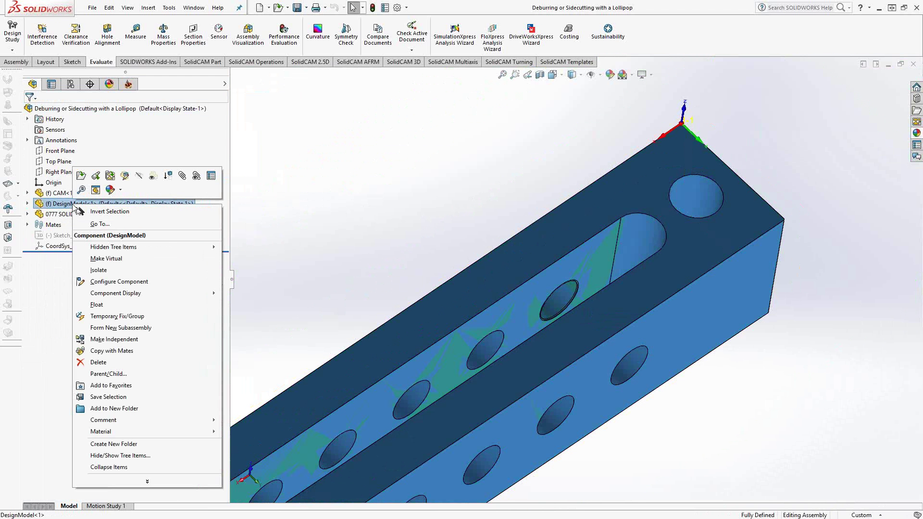
left_click(124, 176)
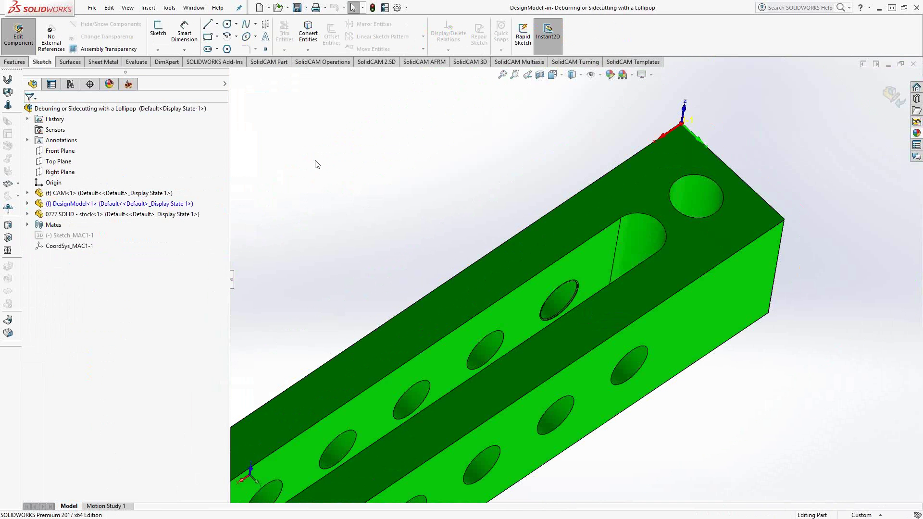
Chamfer the edge of the hole nearest the slot's rounded end, on its inner wall, by 0.002 in at 45 degrees.
left_click(10, 62)
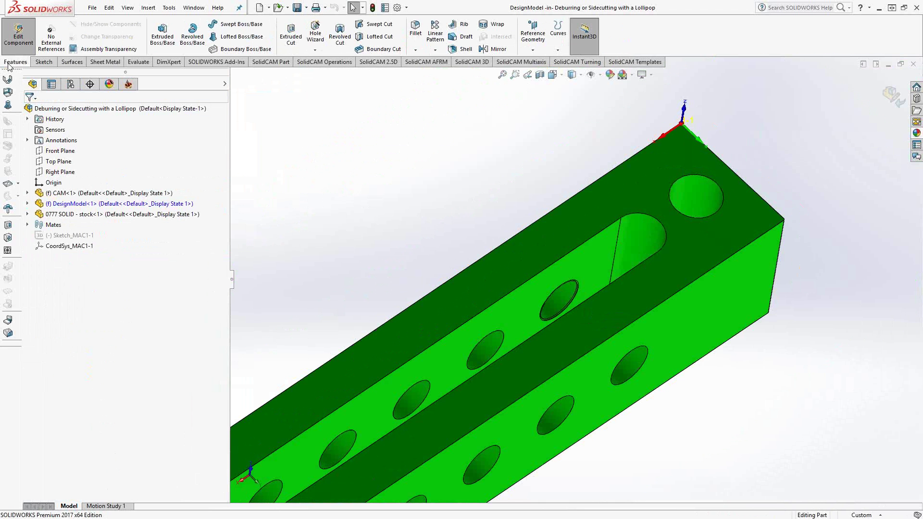
left_click(415, 50)
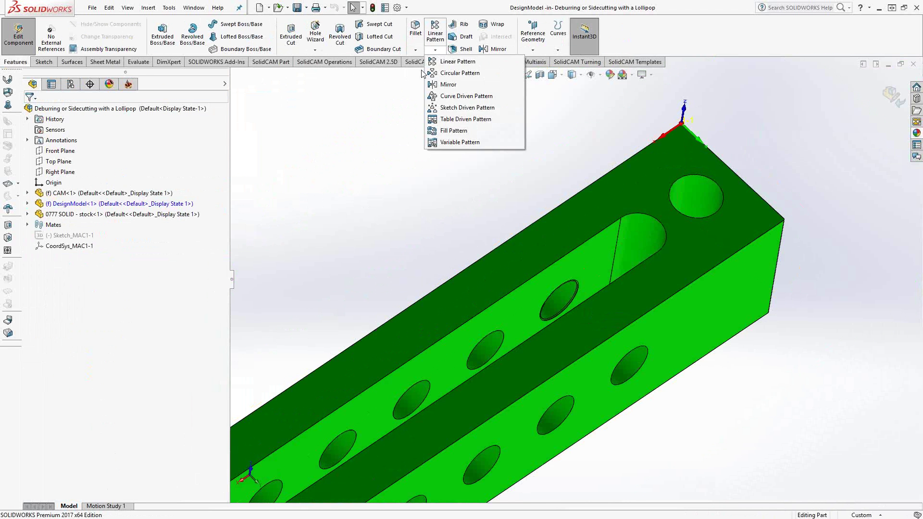
left_click(423, 74)
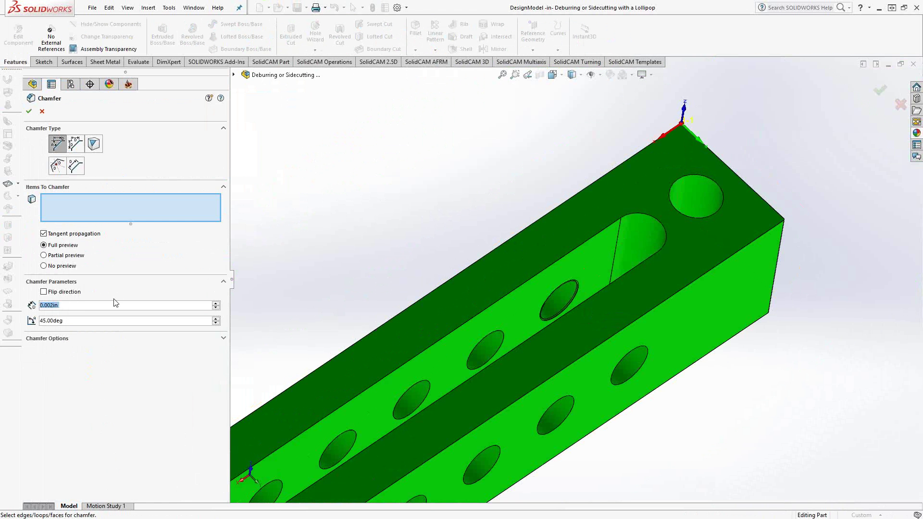
middle_click_drag(410, 277, 463, 312)
scroll(396, 218, "down", 10)
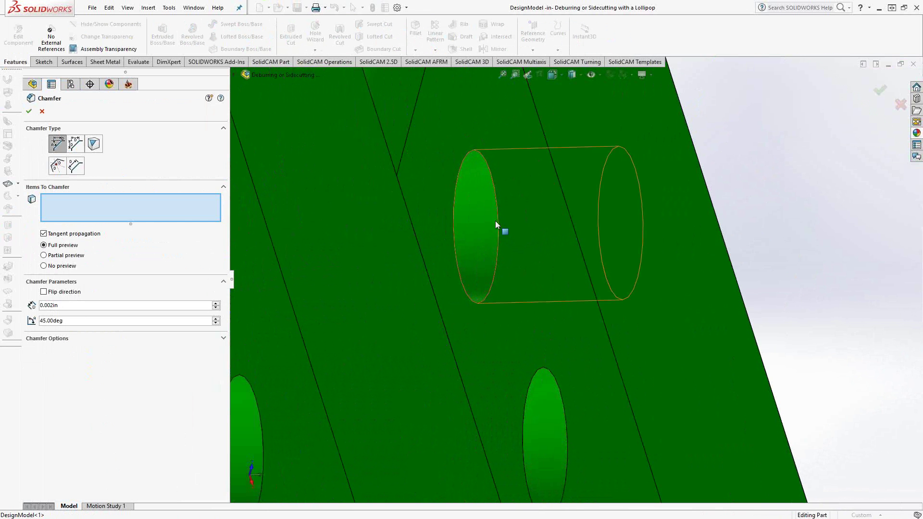
left_click(497, 221)
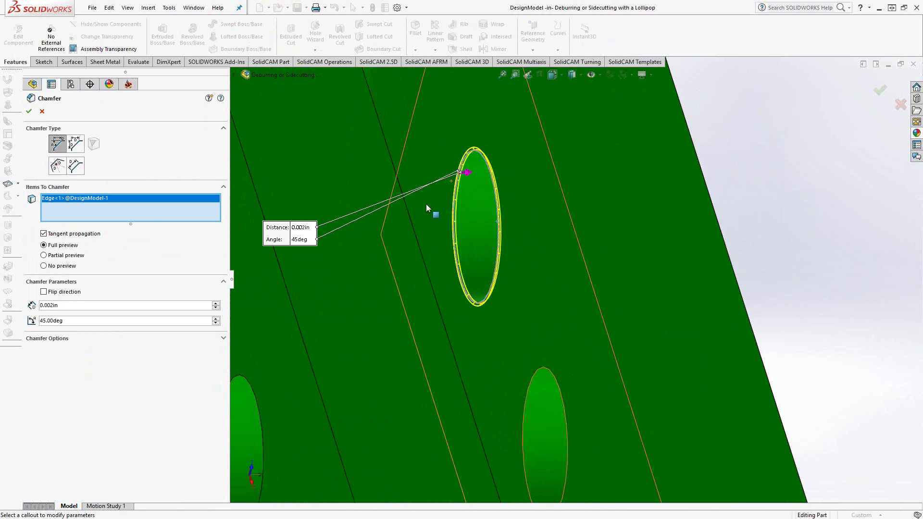
left_click(29, 112)
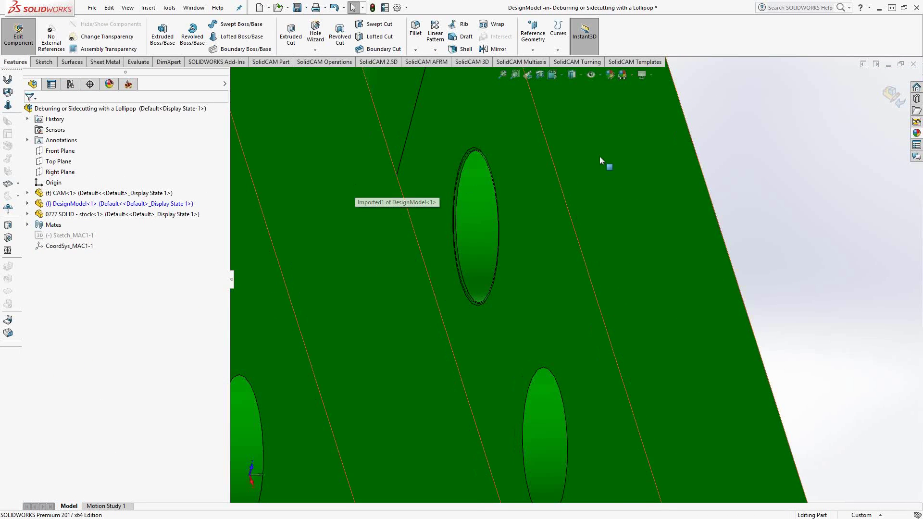
Finish editing the component and save the assembly together with the modified DesignModel part.
left_click(892, 97)
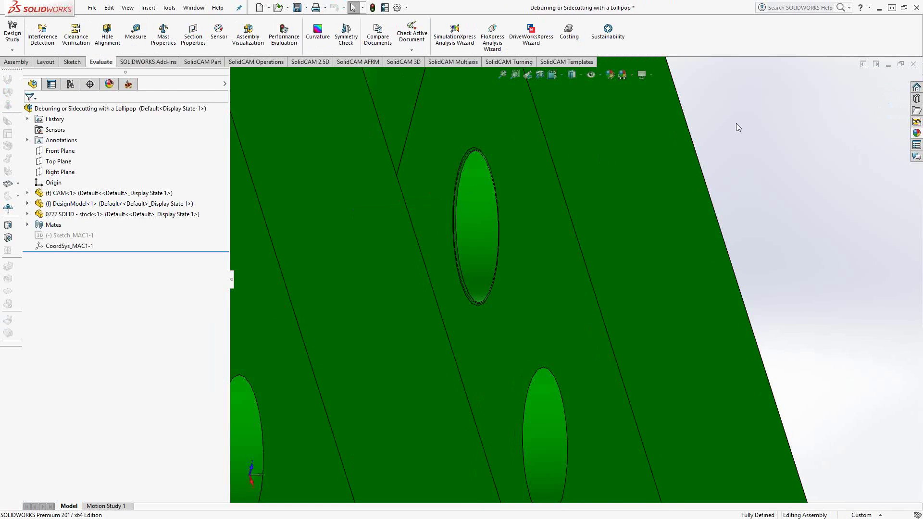
key("ctrl+s")
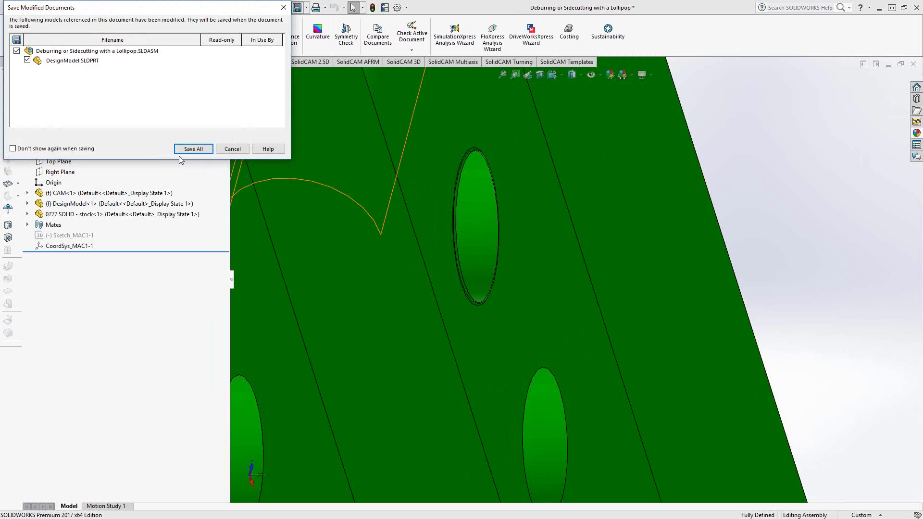
left_click(188, 148)
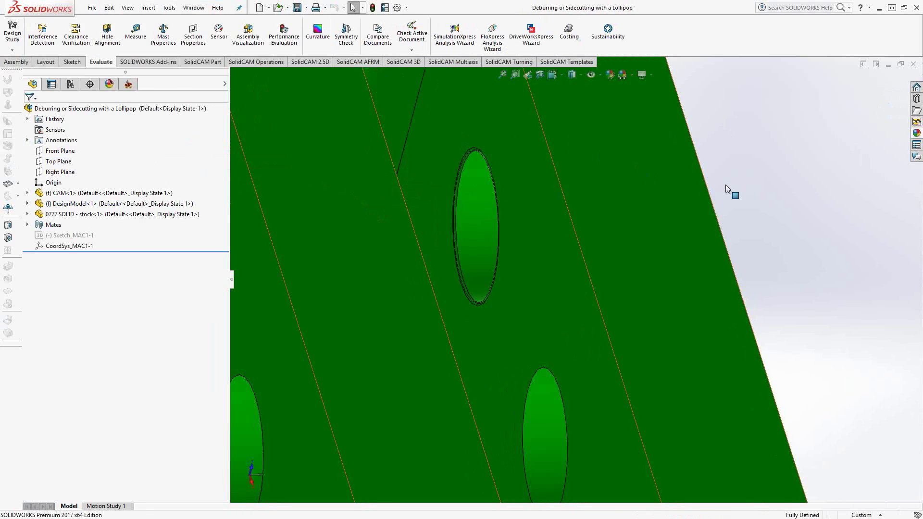
Add an HSS milling operation under Setup in the CAM-Part, using the Parallel to Surface technology.
left_click(127, 85)
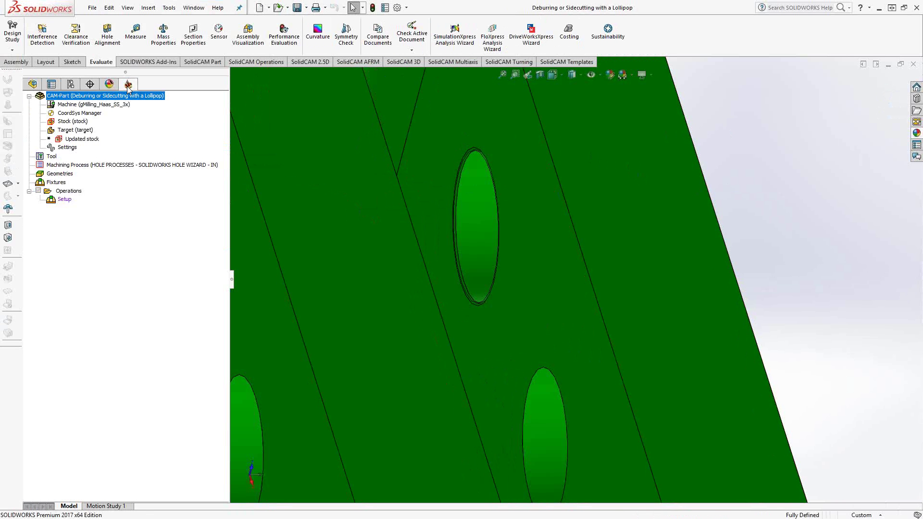
scroll(687, 255, "up", 5)
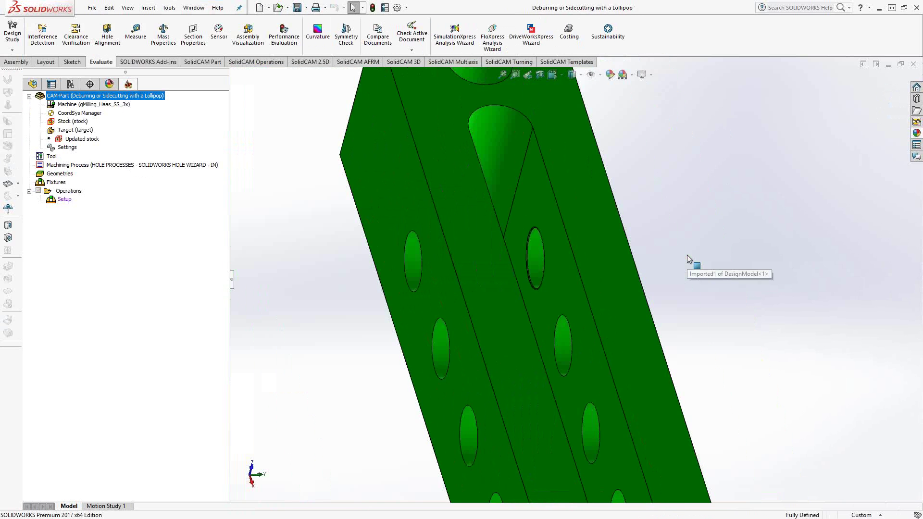
middle_click_drag(687, 254, 590, 294)
scroll(698, 247, "down", 10)
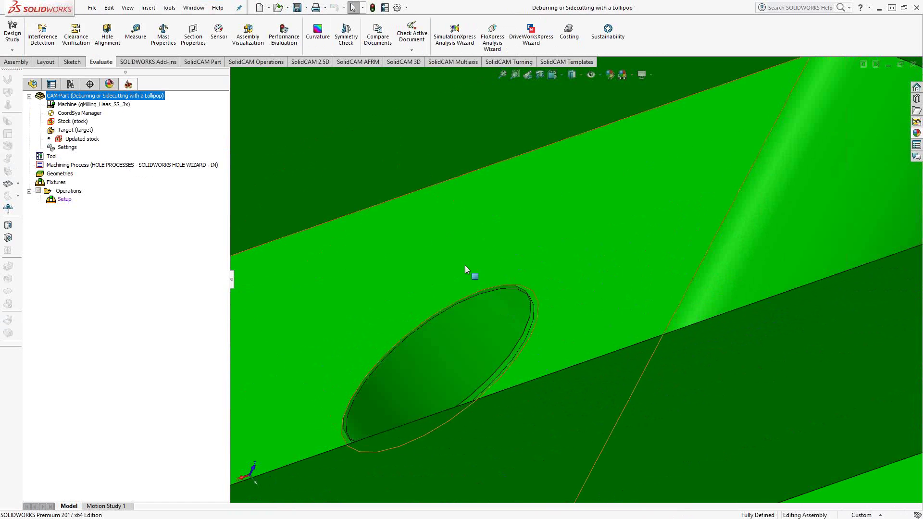
right_click(65, 199)
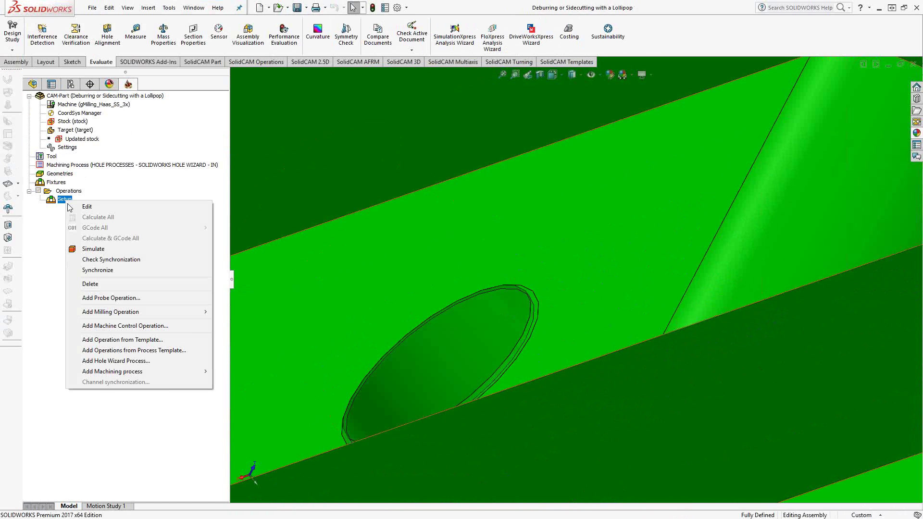
mouse_move(186, 313)
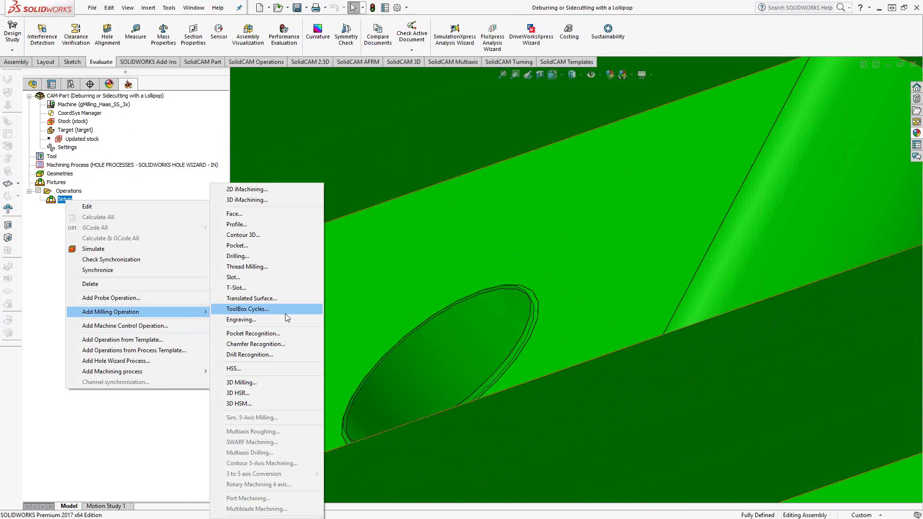
left_click(250, 369)
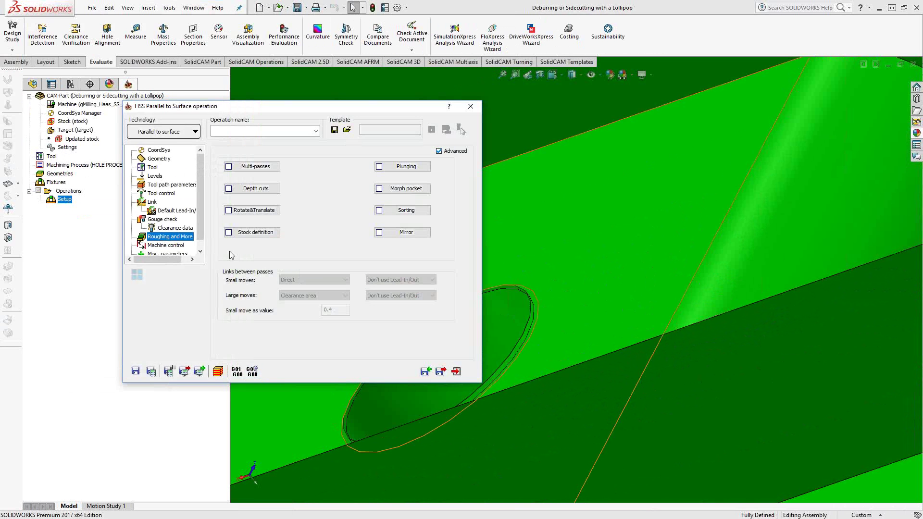
left_click(189, 134)
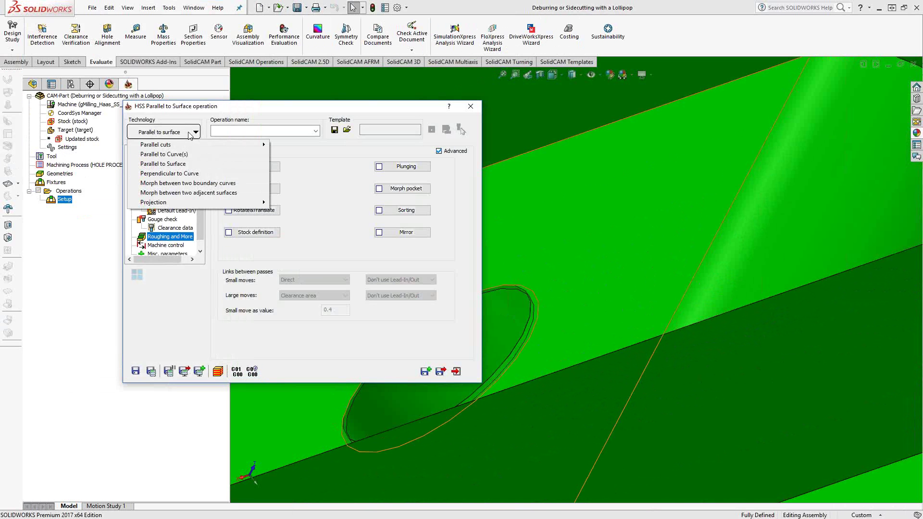
left_click(172, 163)
Define the operation's drive surface from the narrow chamfer face around the slot-wall hole.
left_click(160, 159)
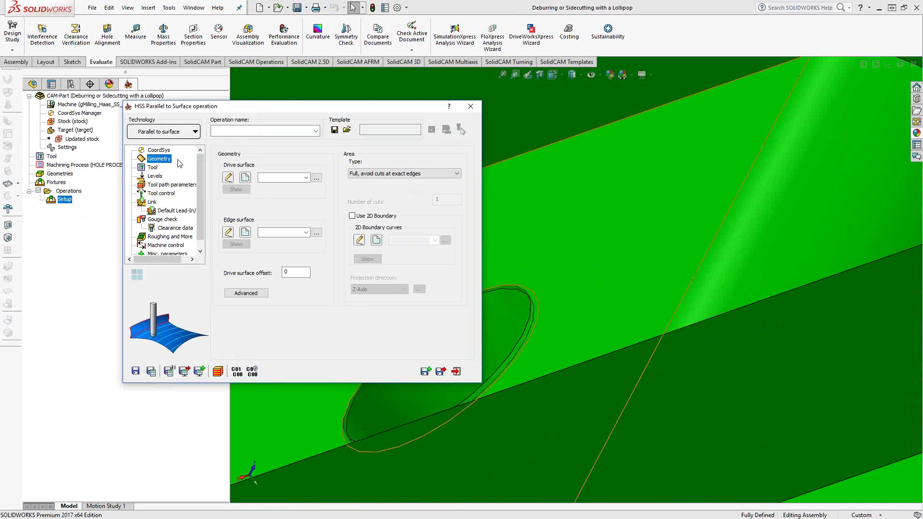
left_click(246, 178)
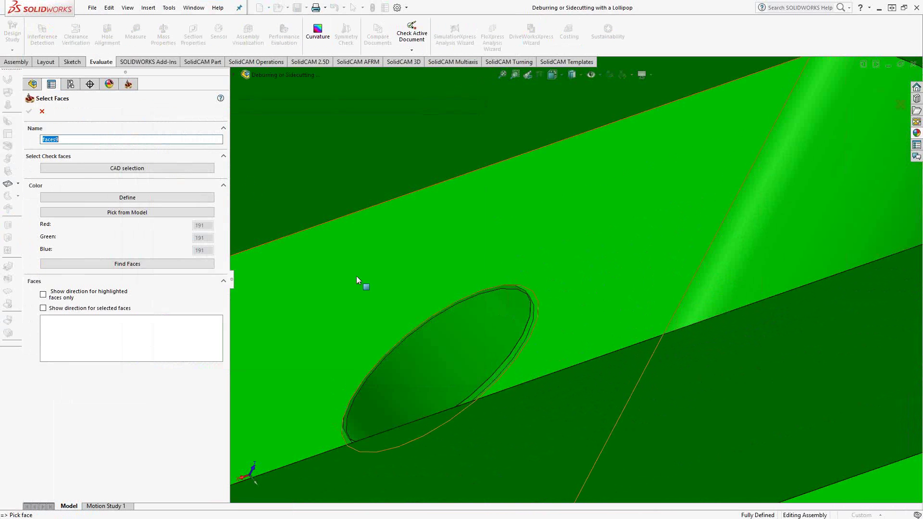
left_click(535, 303)
left_click(28, 113)
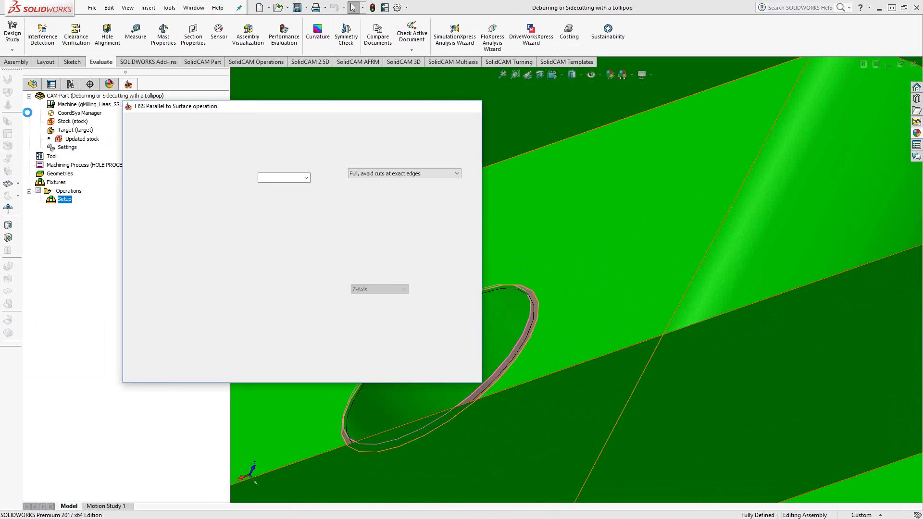
Define the operation's edge surface from the flat slot wall surrounding the chamfered hole.
left_click(245, 233)
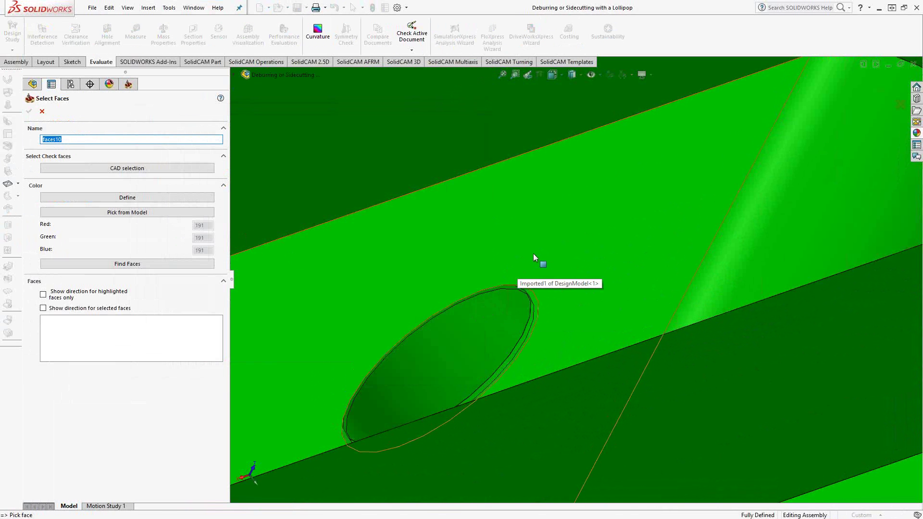
left_click(533, 252)
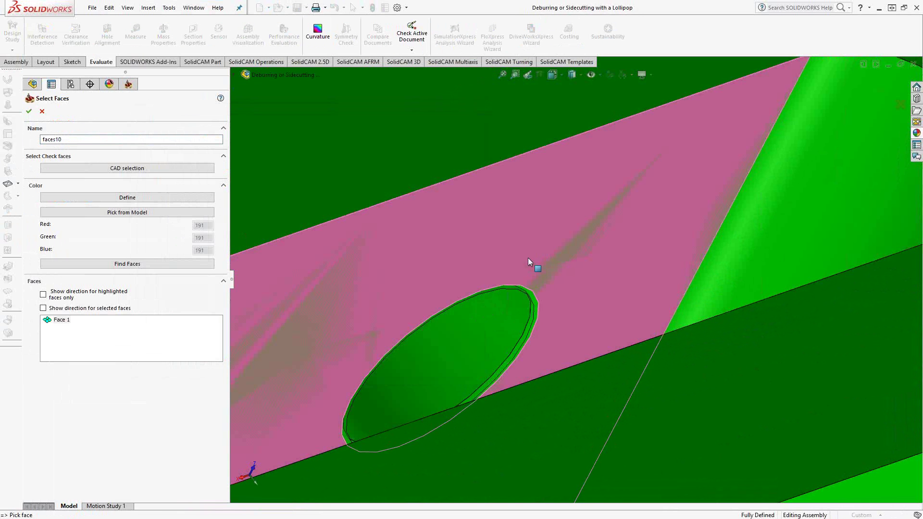
left_click(29, 111)
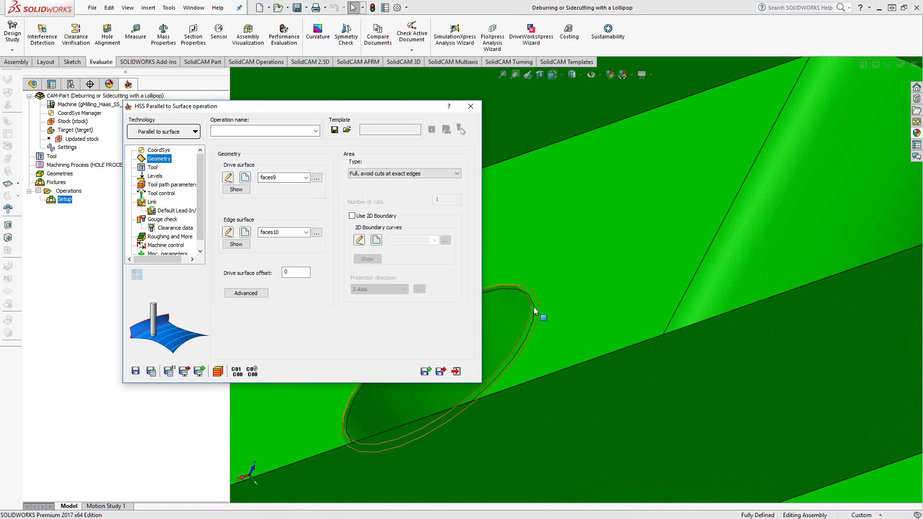
Set the machining area type to Determined by number of cuts.
left_click(402, 175)
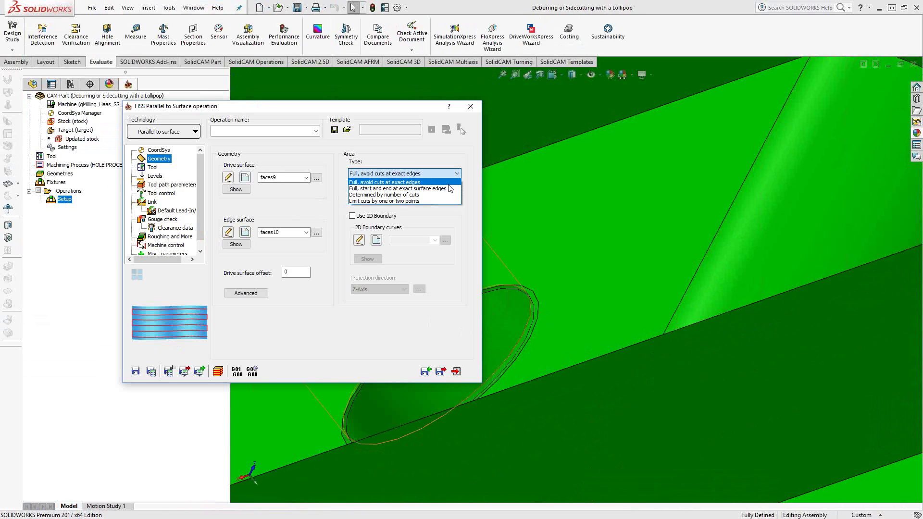
left_click(392, 195)
left_click(392, 195)
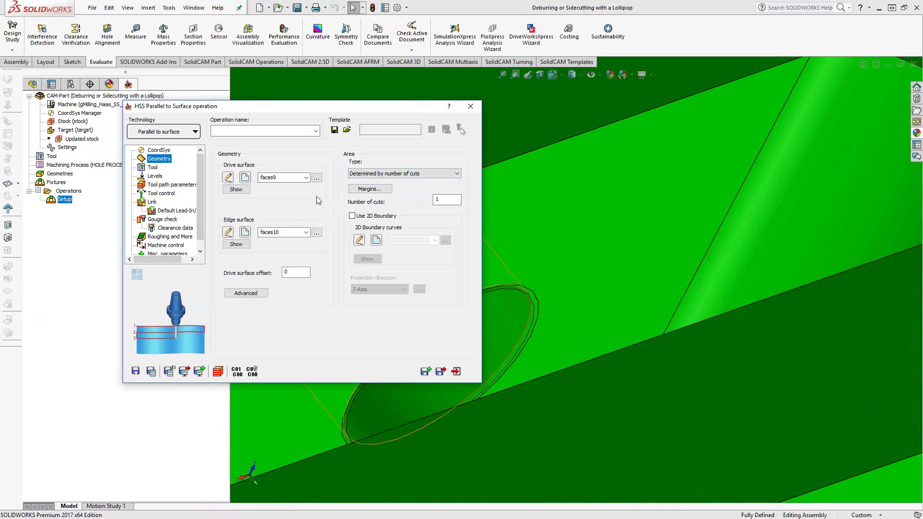
Assign the existing 0.125 inch lollipop cutter, tool 1, to the operation.
left_click(155, 168)
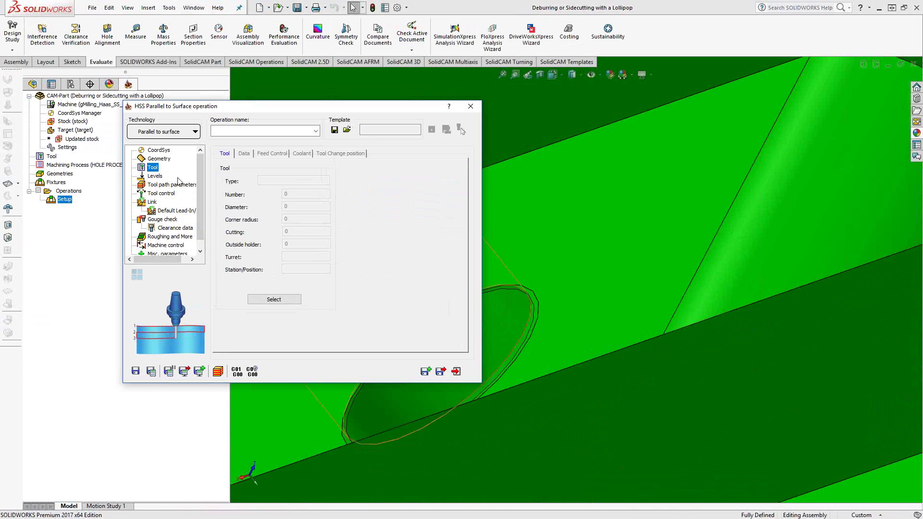
left_click(273, 297)
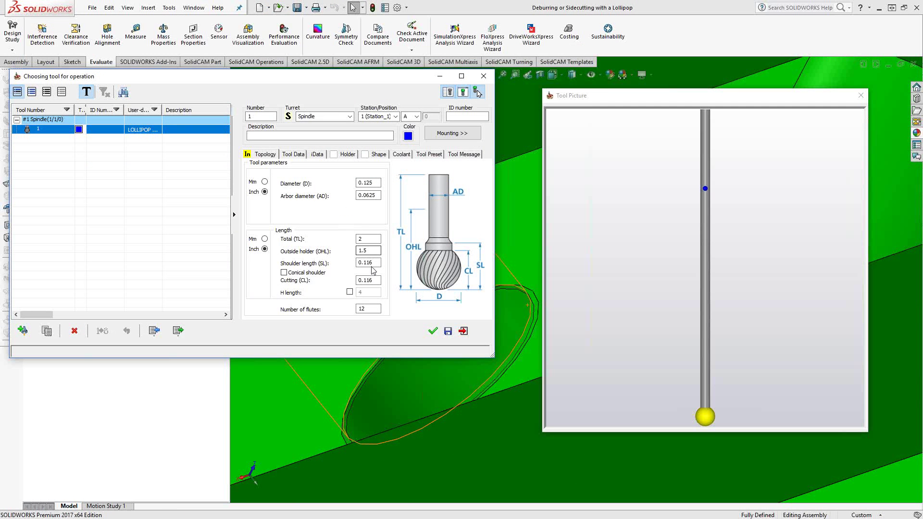
left_click(434, 332)
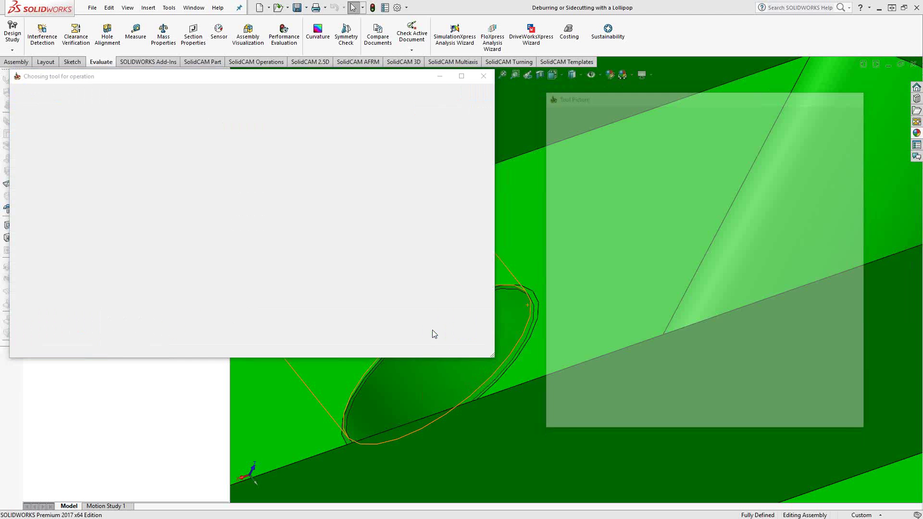
Set the cutting method in the tool path sorting parameters to One way.
left_click(153, 176)
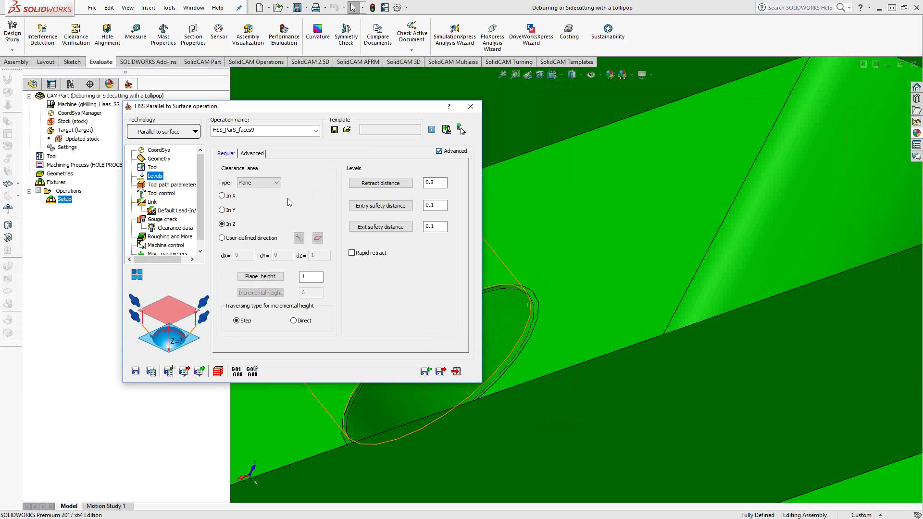
left_click(163, 184)
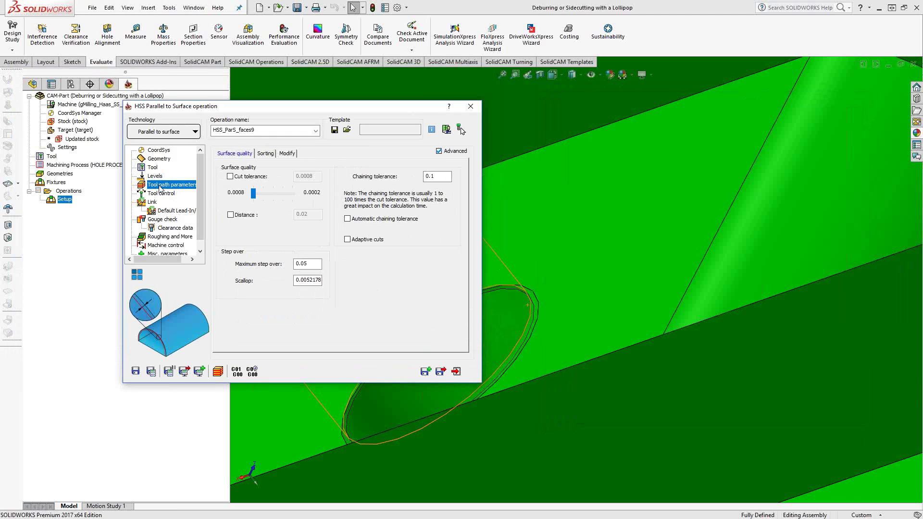
left_click(265, 153)
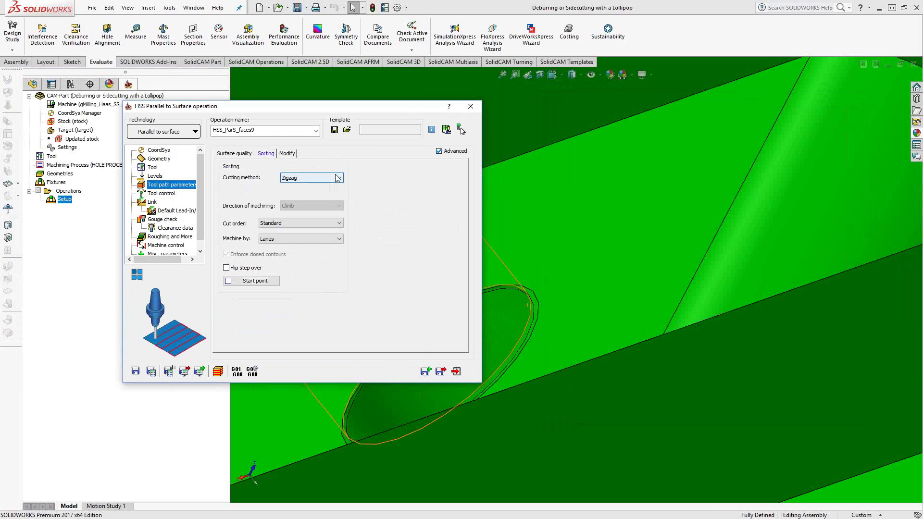
left_click(337, 179)
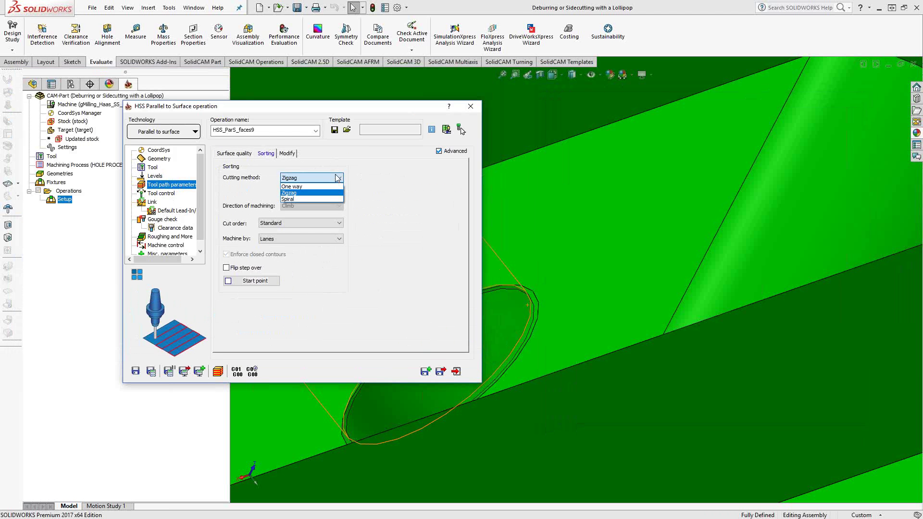
left_click(306, 188)
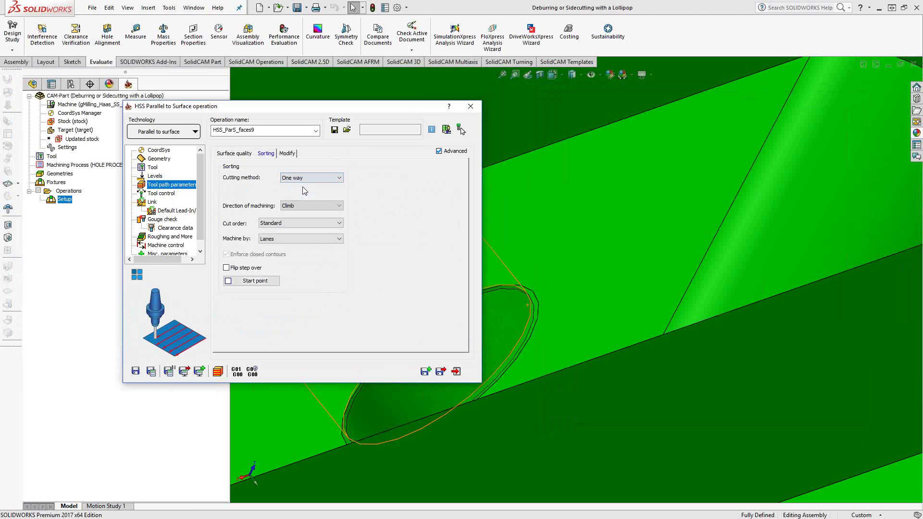
left_click(227, 154)
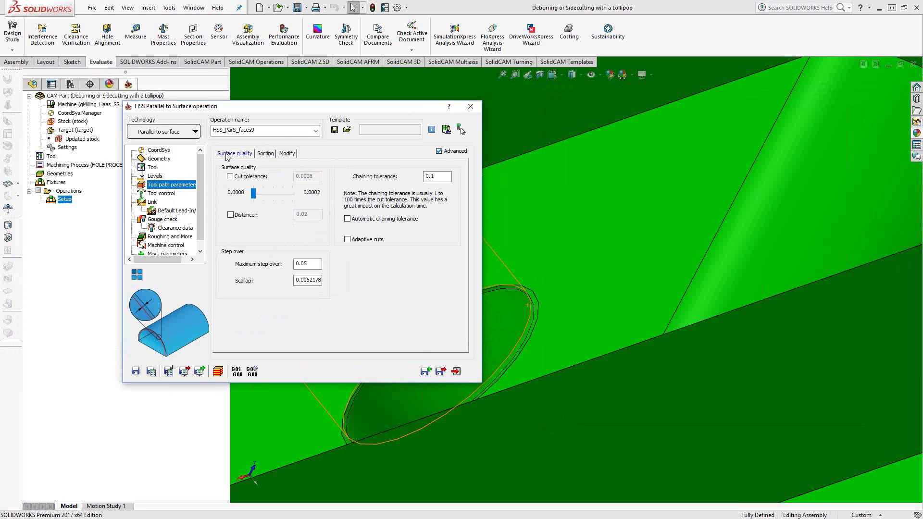
Enable a lead-in for the first entry and a lead-out for the last exit.
left_click(146, 203)
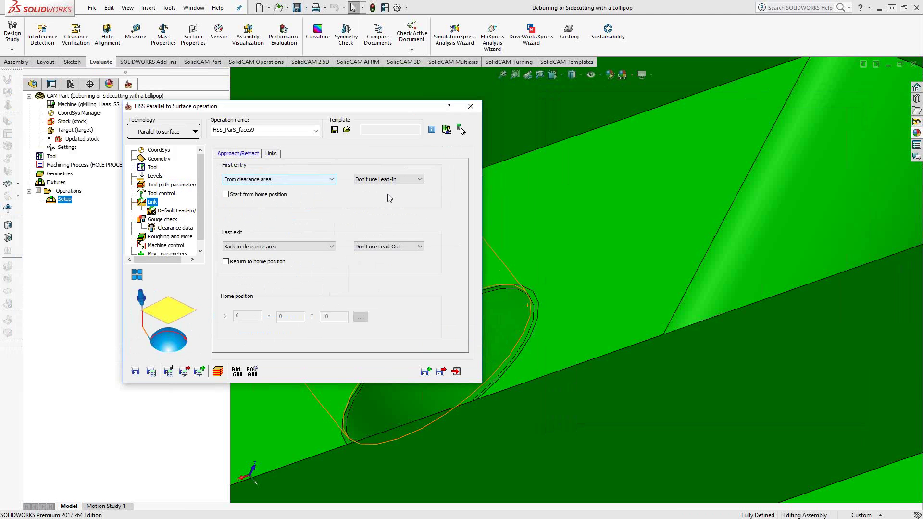
left_click(393, 179)
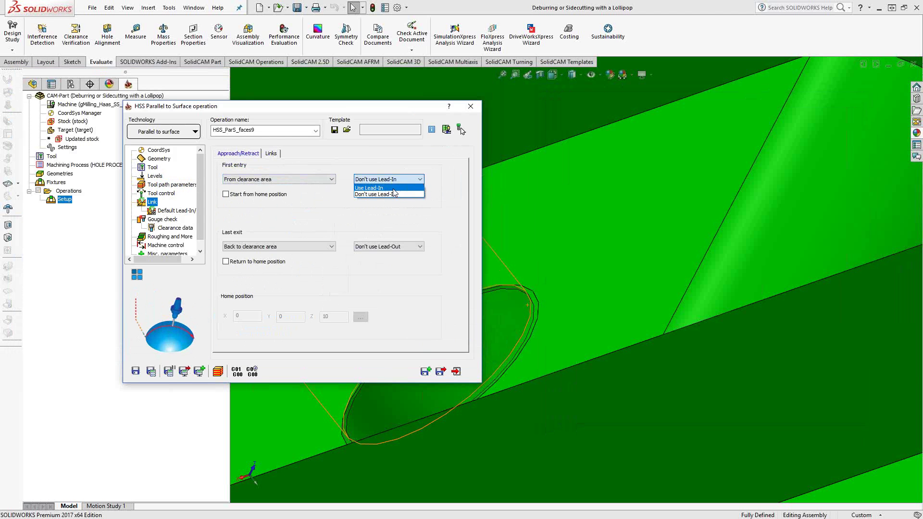
left_click(390, 187)
left_click(408, 247)
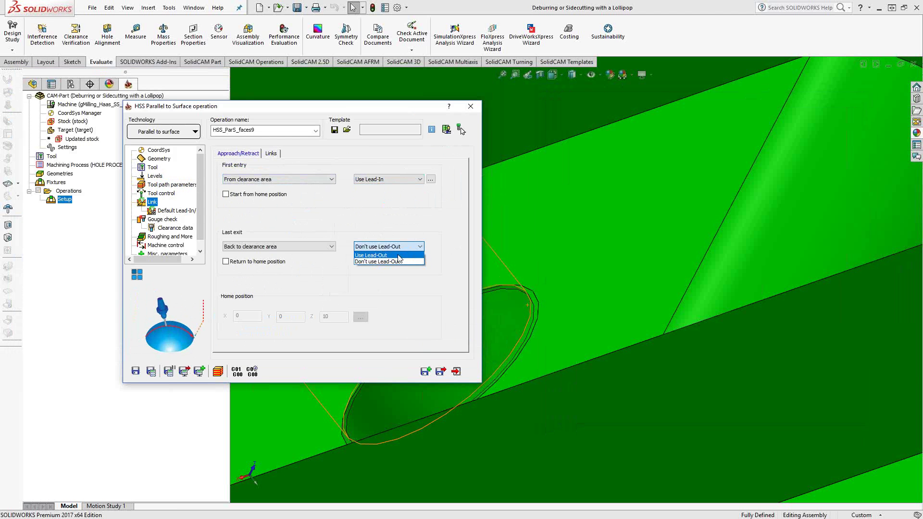
left_click(396, 255)
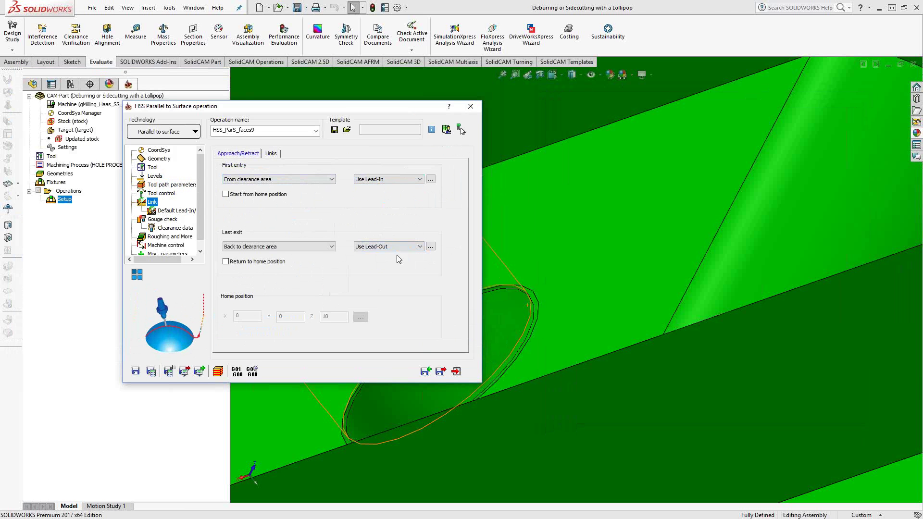
Set the default lead-in to an orthogonal line with a length of .02.
left_click(170, 214)
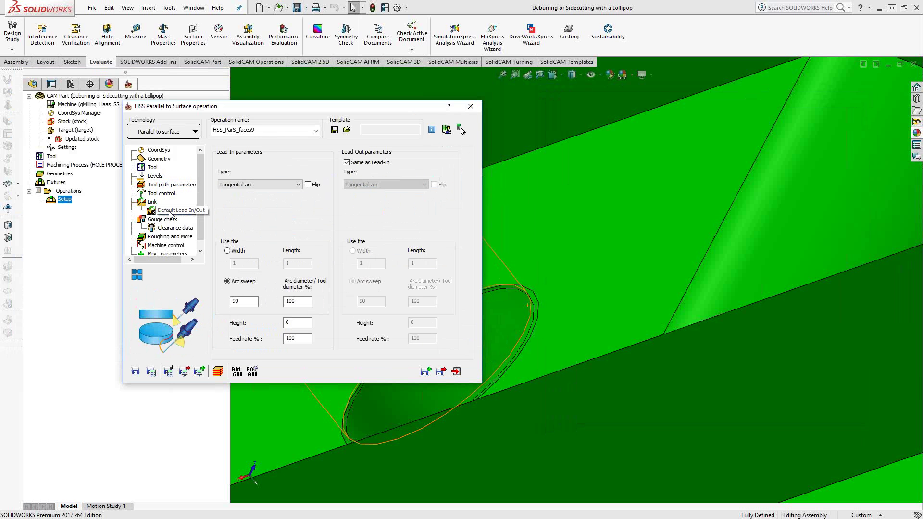
left_click(297, 185)
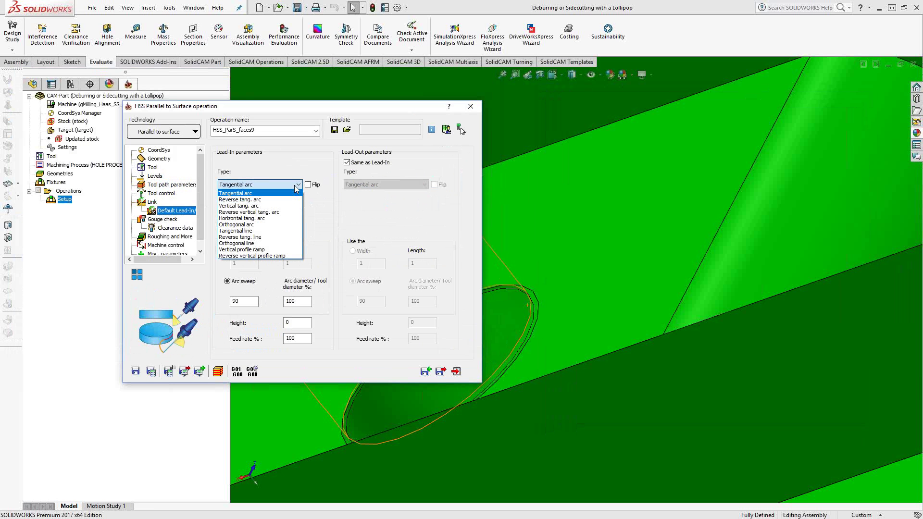
left_click(245, 243)
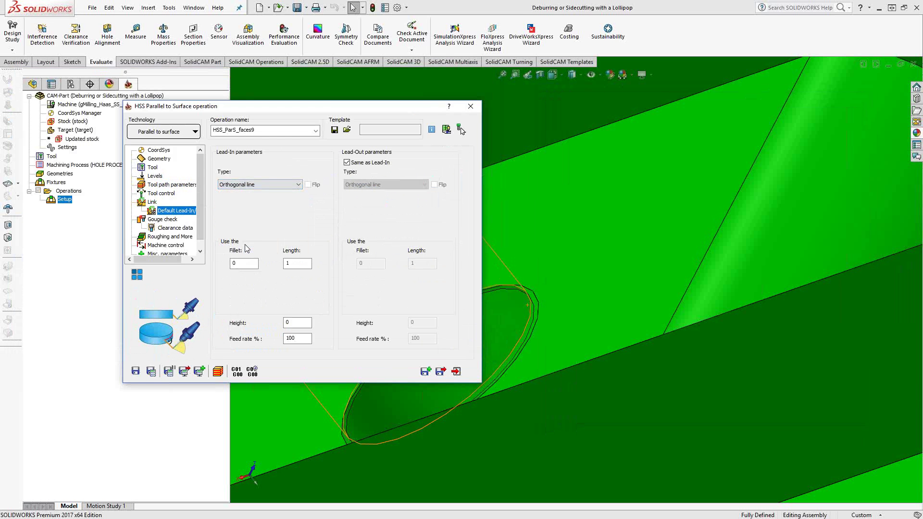
key("Tab")
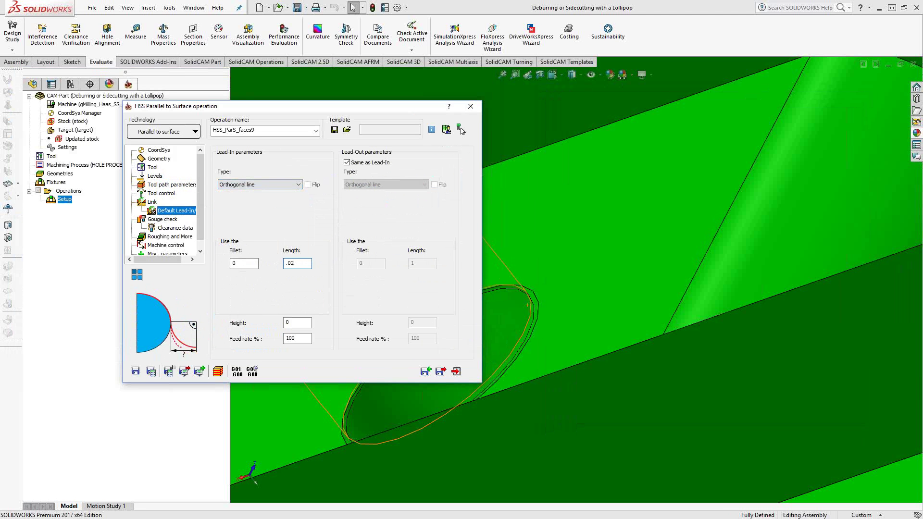
Enable the first gouge check with the strategy Trim and relink toolpath, trimming collisions only.
left_click(159, 220)
left_click(226, 165)
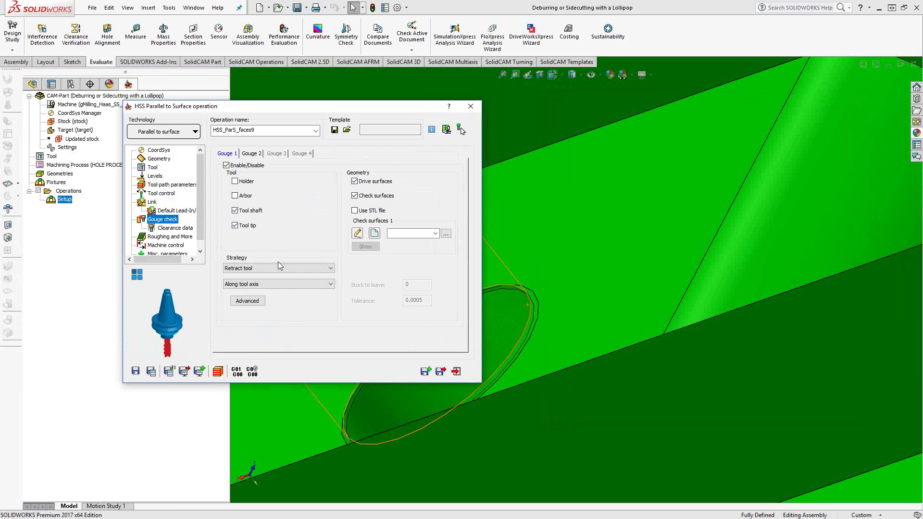
left_click(261, 268)
left_click(269, 283)
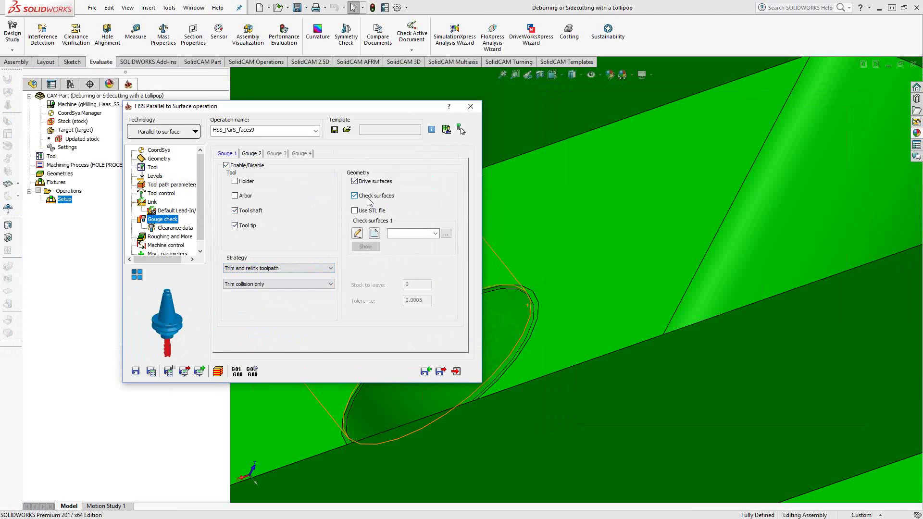
Define the first gouge check's check surfaces as all faces adjacent to the drive faces.
left_click(375, 234)
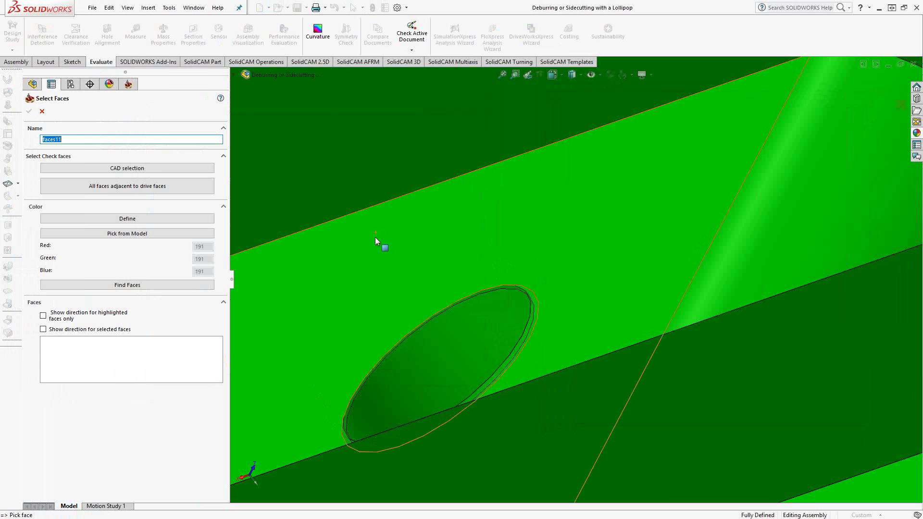
left_click(129, 189)
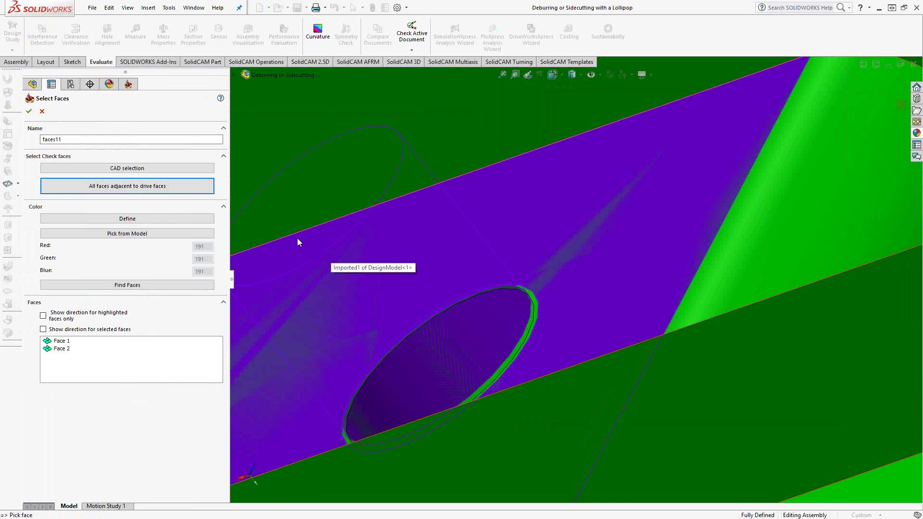
left_click(28, 112)
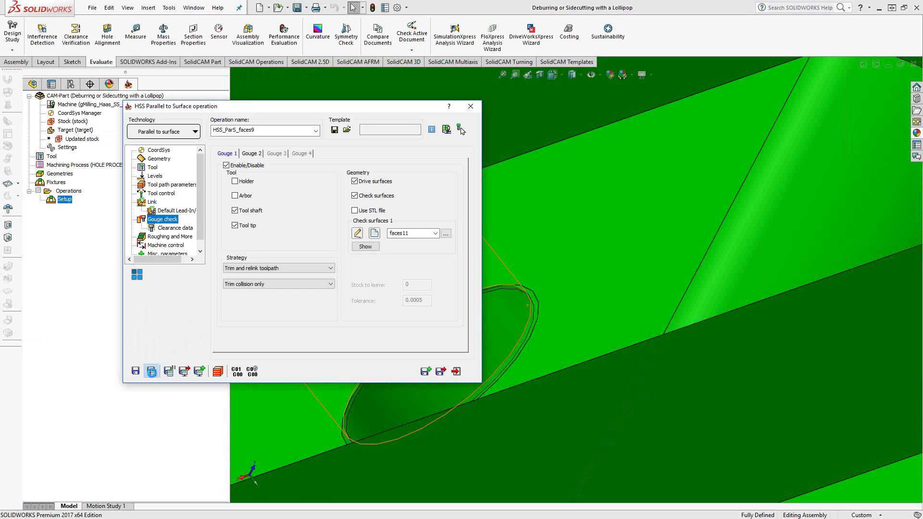
Save and calculate the operation, and inspect the toolpath's lead-in and lead-out moves inside the slot.
left_click(151, 371)
left_click(461, 371)
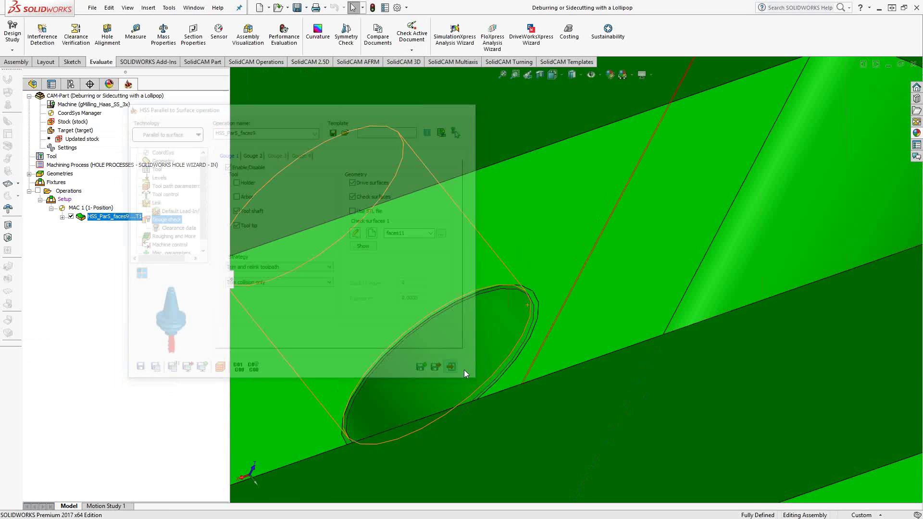
scroll(477, 364, "up", 6)
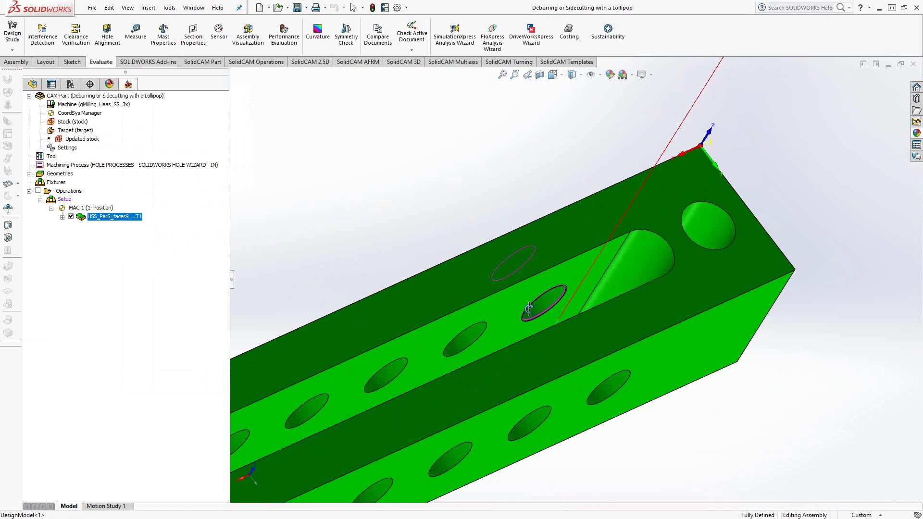
scroll(529, 308, "down", 10)
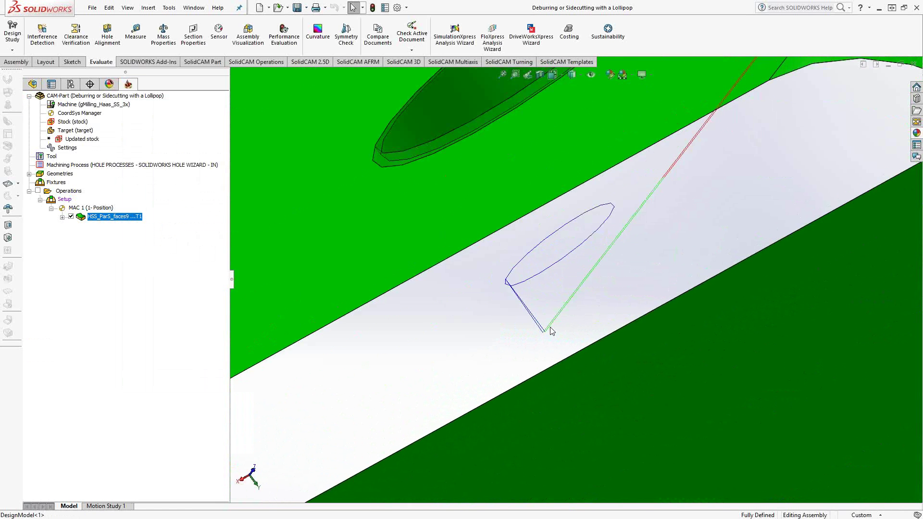
scroll(551, 331, "down", 2)
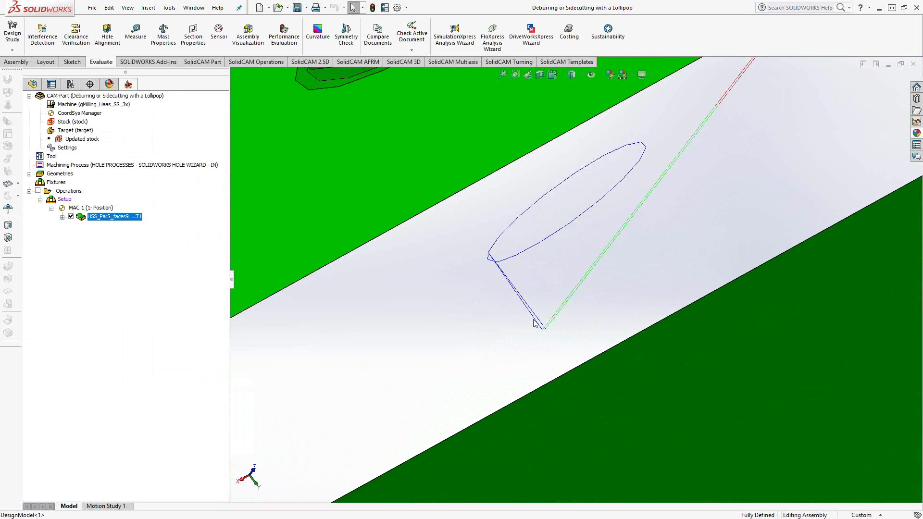
scroll(497, 308, "up", 5)
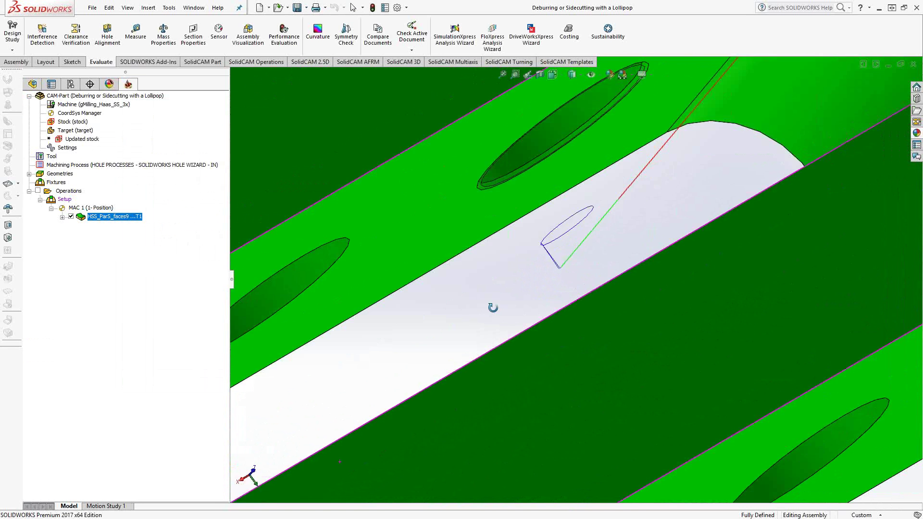
middle_click_drag(493, 307, 501, 313)
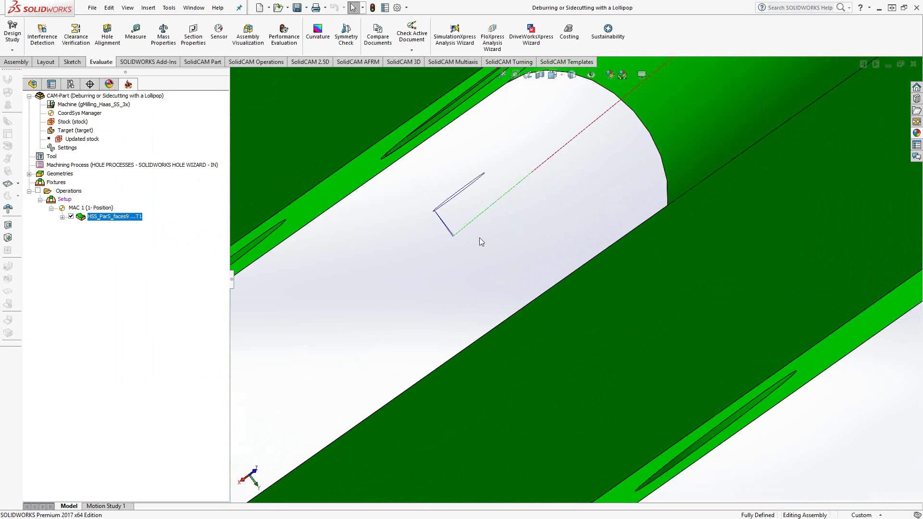
scroll(503, 264, "down", 5)
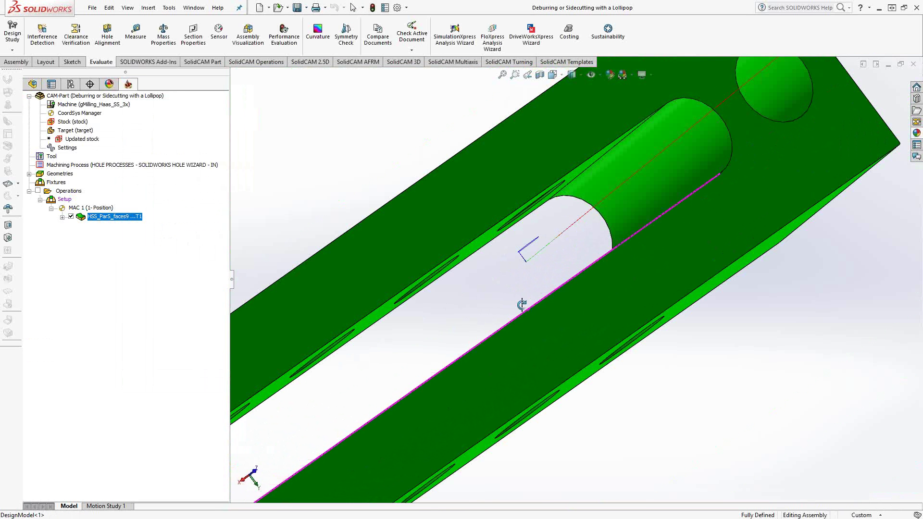
middle_click_drag(522, 305, 500, 288)
Simulate the HSS operation in SolidVerify at a reduced simulation speed, focusing on the chamfered cross hole.
right_click(105, 221)
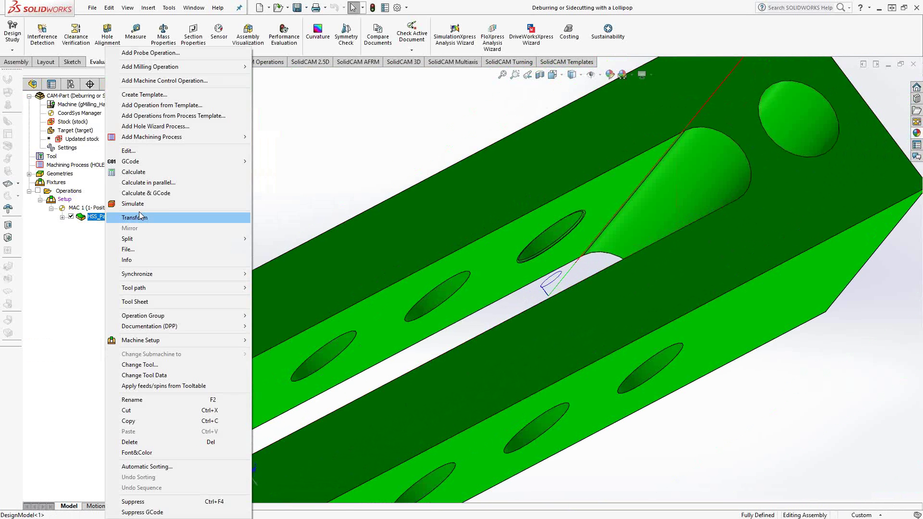
left_click(144, 217)
left_click(230, 338)
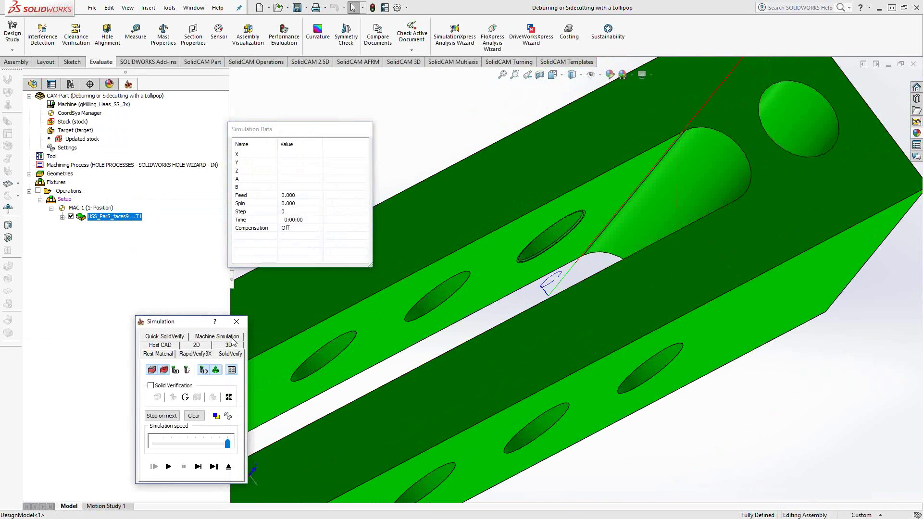
scroll(596, 319, "up", 5)
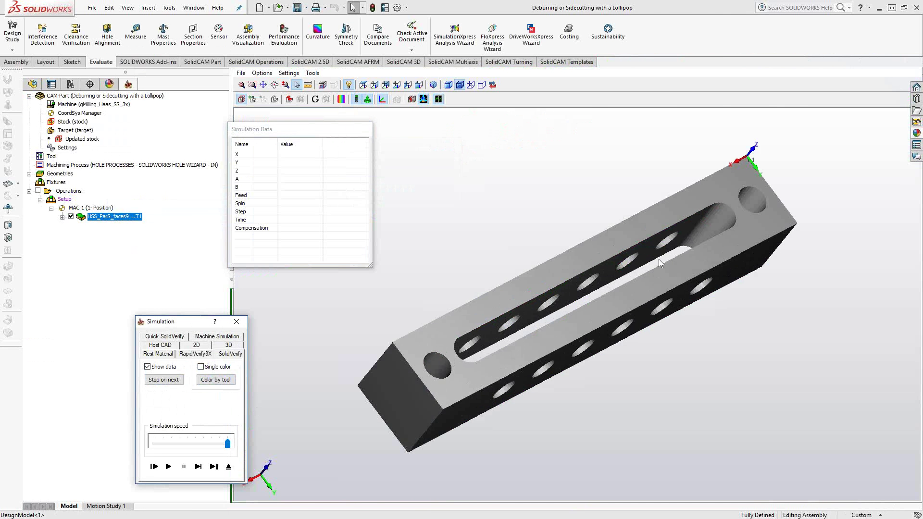
scroll(678, 236, "up", 5)
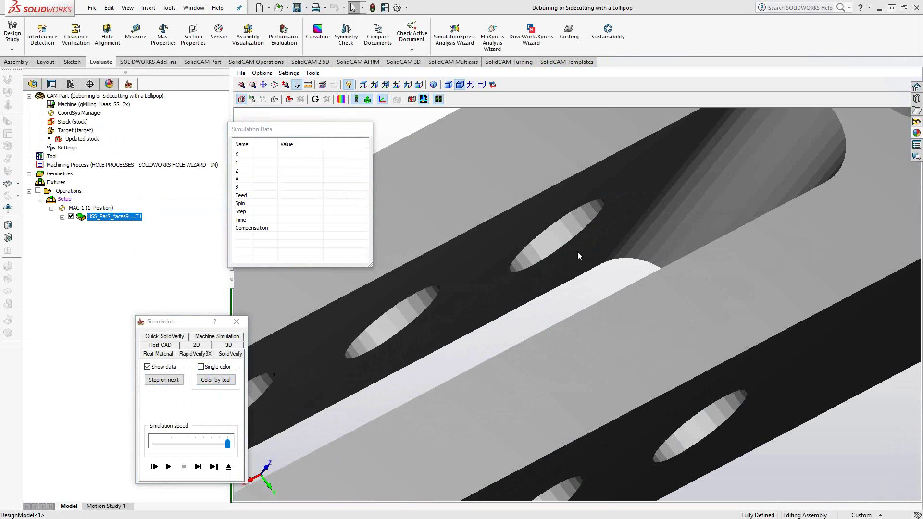
left_click(216, 414)
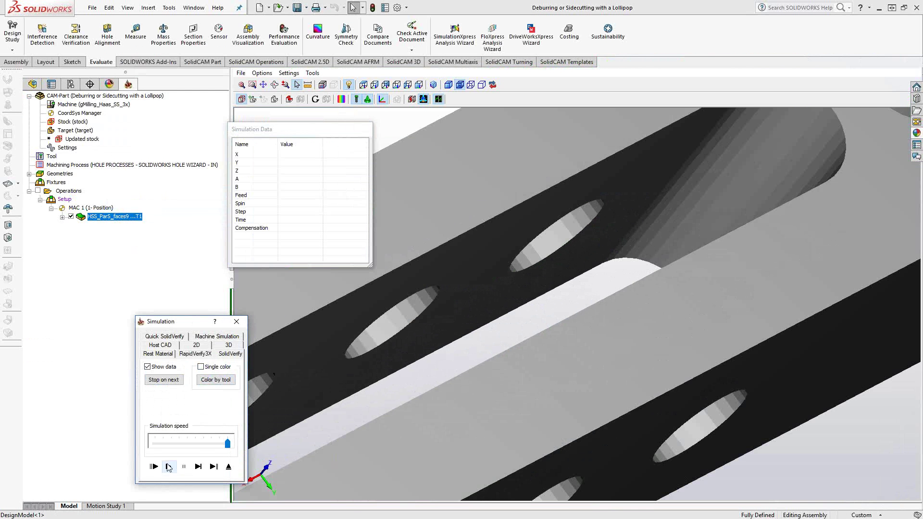
left_click_drag(229, 445, 179, 444)
left_click(168, 467)
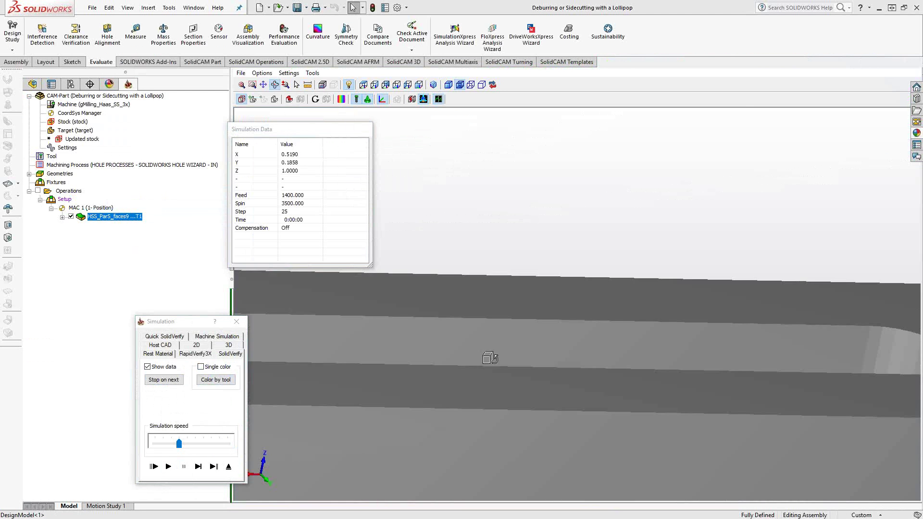
Inspect the machined cross-hole edge in the simulation result and exit the simulation.
scroll(652, 397, "up", 3)
scroll(652, 389, "up", 3)
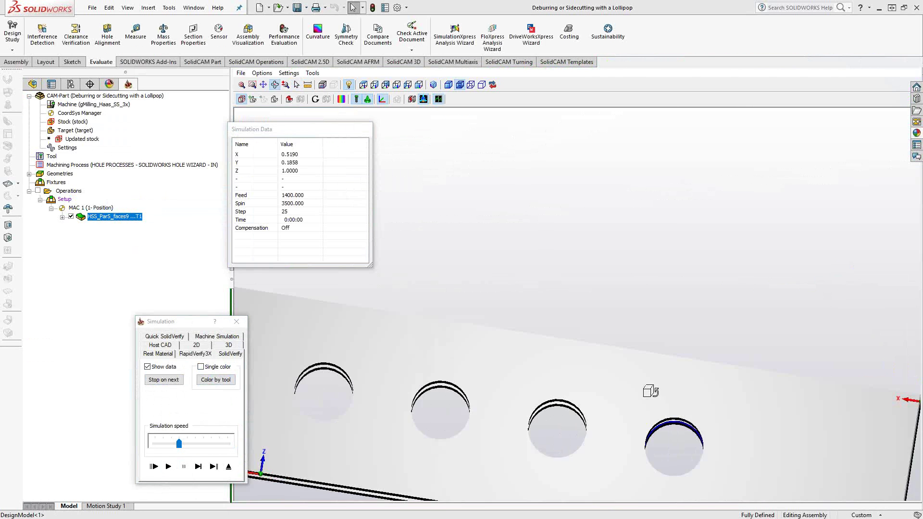
scroll(640, 283, "up", 5)
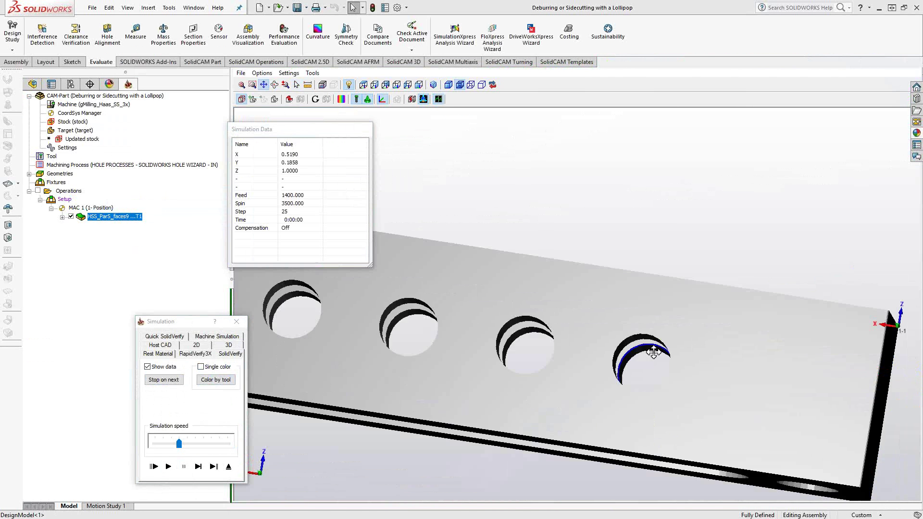
mouse_move(640, 283)
middle_mouse_down()
mouse_move(629, 268)
mouse_move(645, 272)
mouse_move(639, 282)
mouse_move(644, 268)
middle_mouse_up()
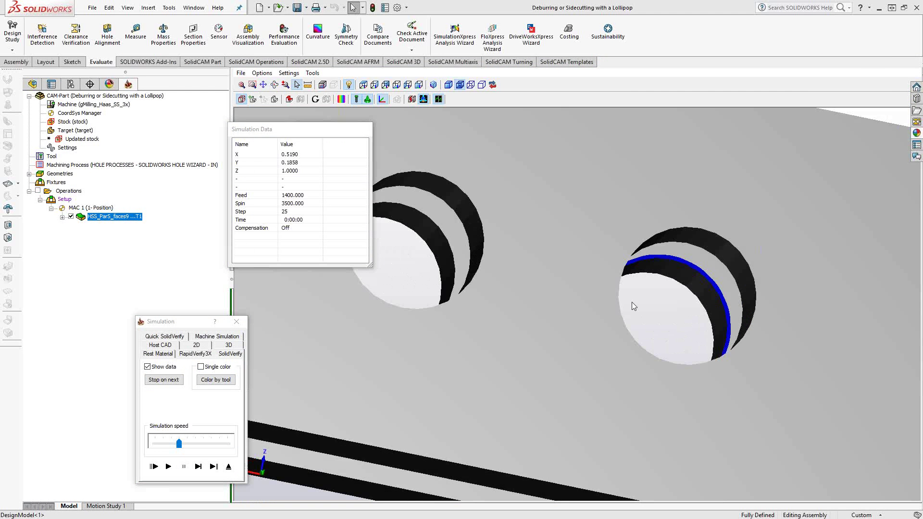
left_click(228, 467)
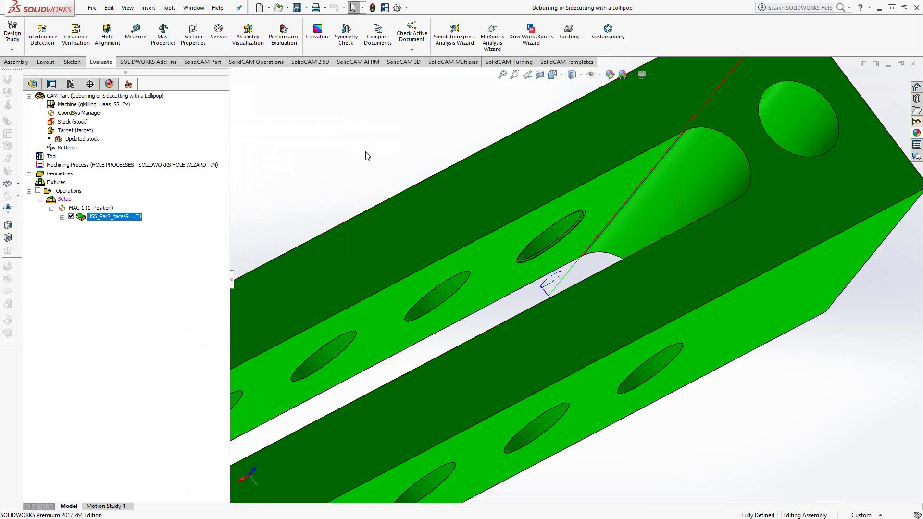
key("f")
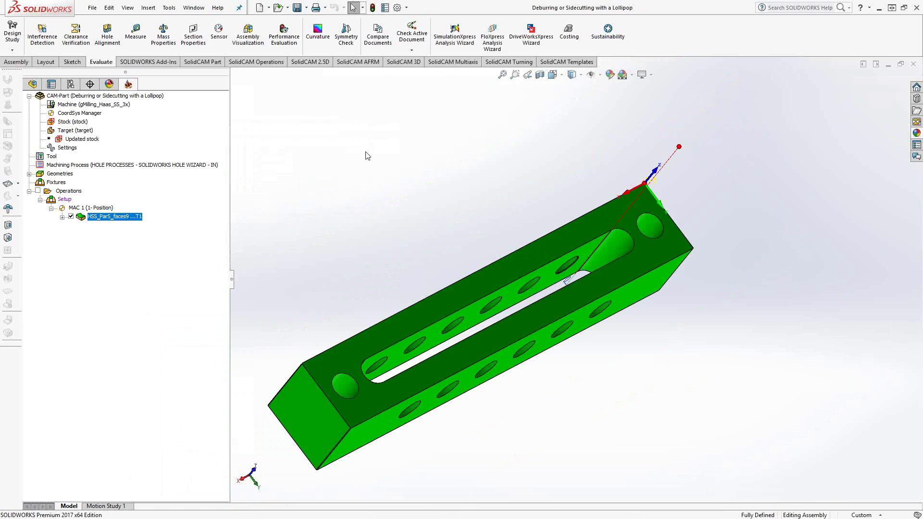
Transform the HSS operation with a translate matrix of 6 copies on X at a 0.25 step, including the original operation.
right_click(98, 218)
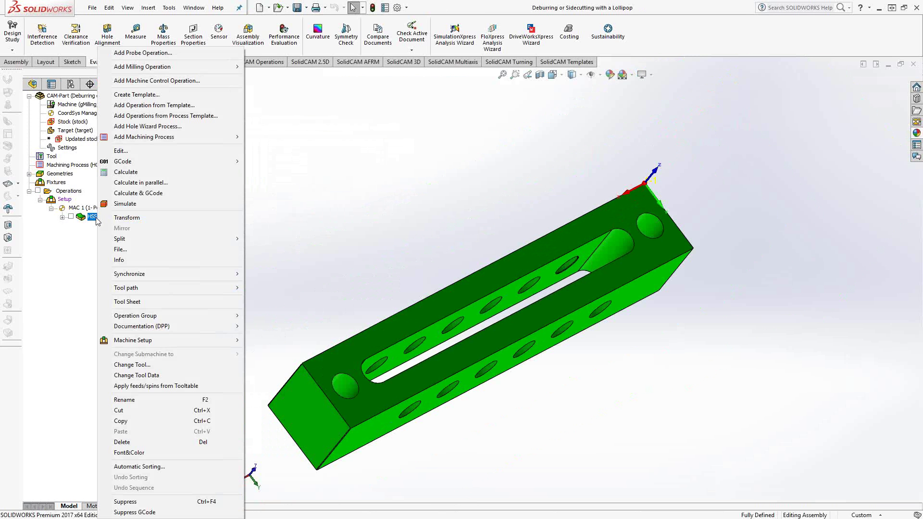
left_click(127, 217)
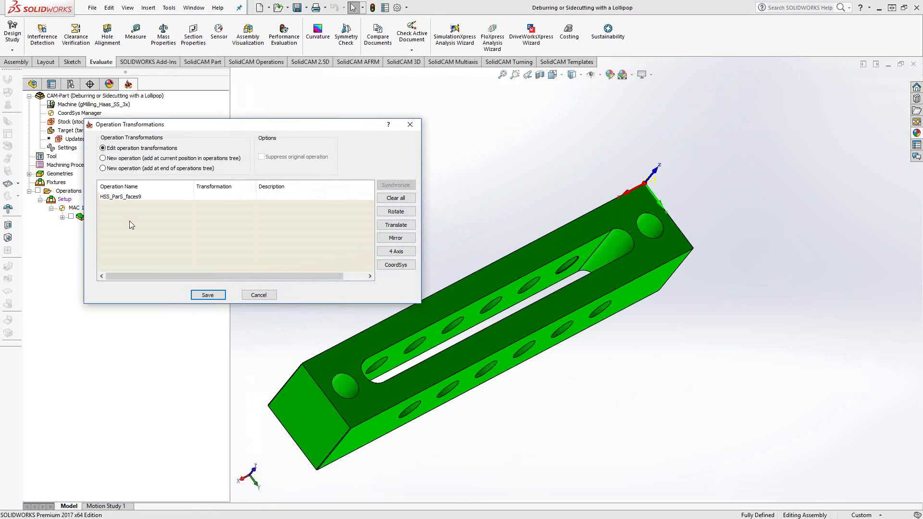
left_click(399, 226)
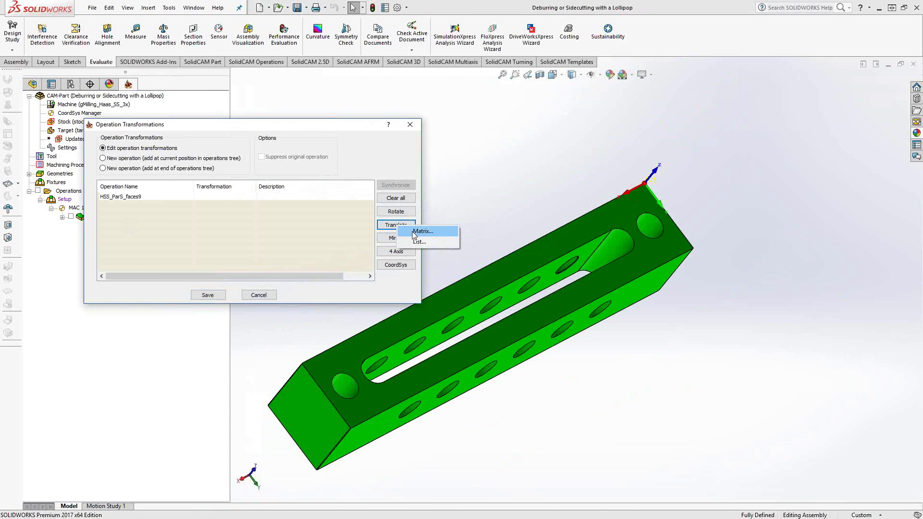
left_click(414, 234)
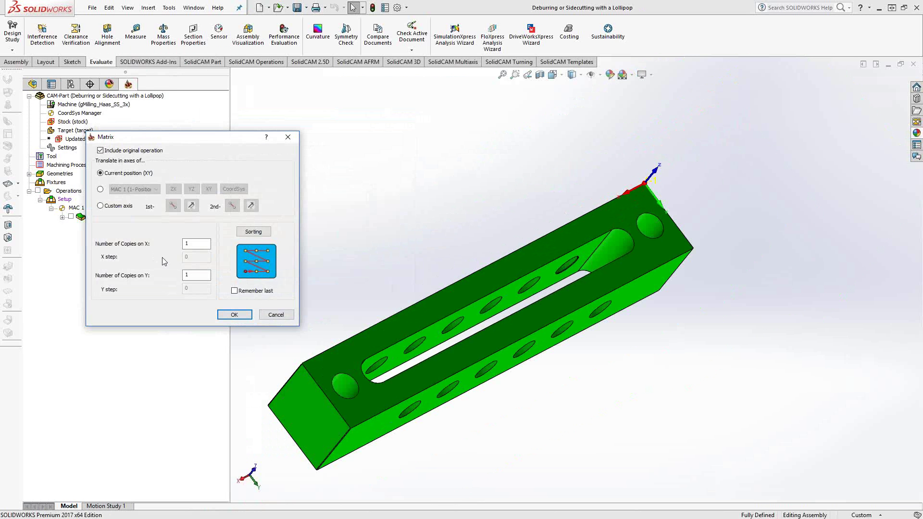
double_click(190, 243)
type("6")
double_click(196, 256)
type(".25")
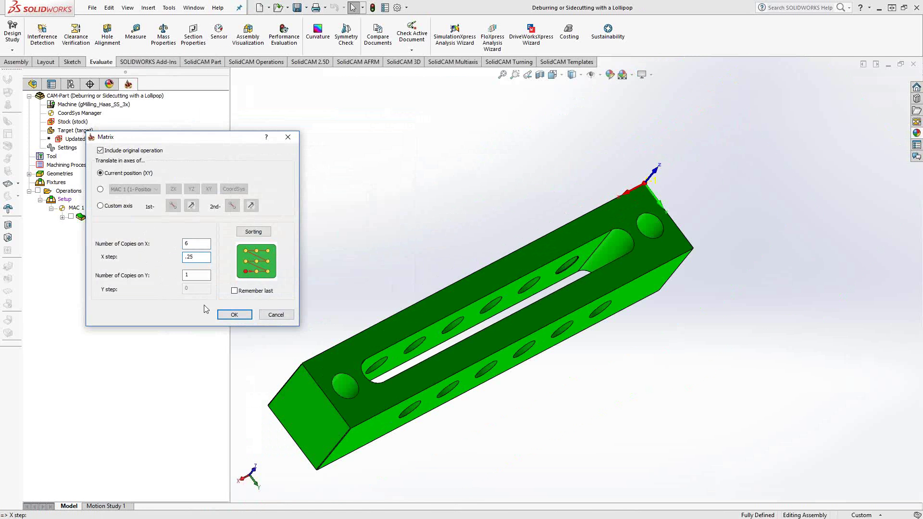
left_click(235, 315)
left_click(215, 295)
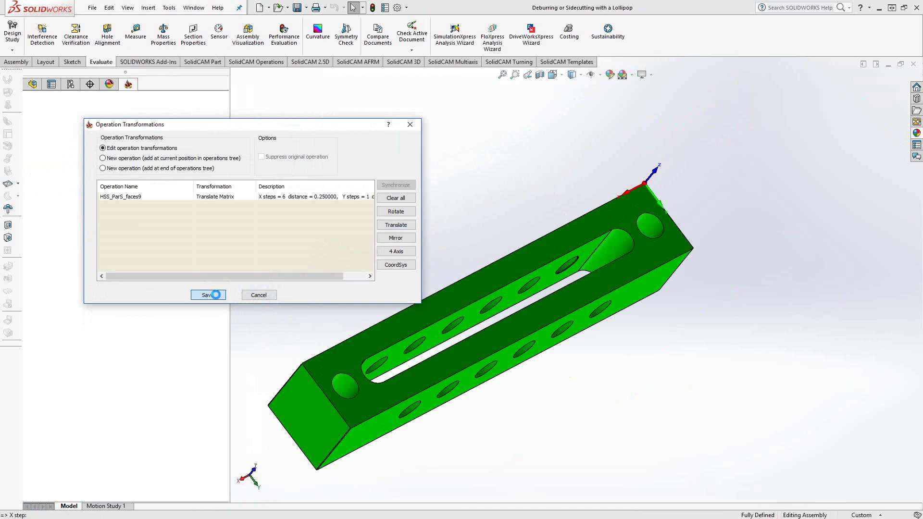
Examine the translated toolpaths along the slot and the chamfered cross hole on the opposite slot wall, leaving the operation's parameters unchanged.
scroll(473, 345, "down", 4)
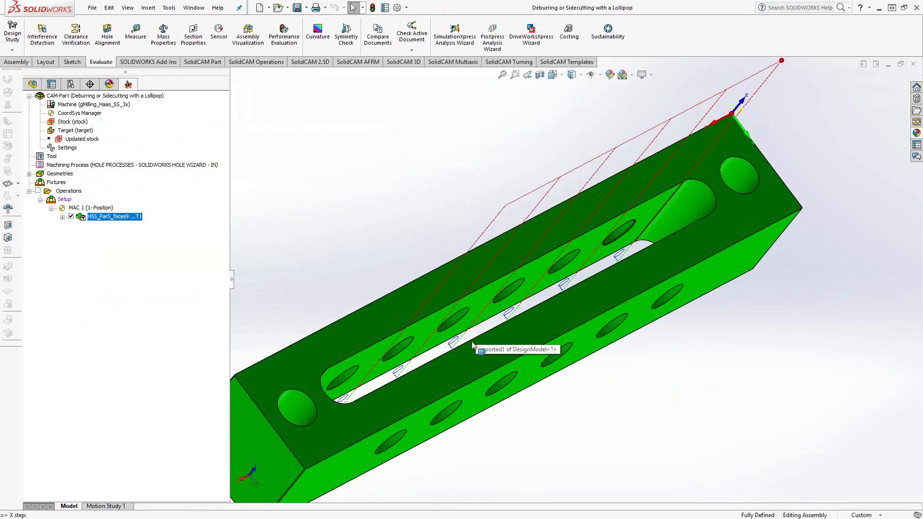
middle_click_drag(473, 345, 455, 365)
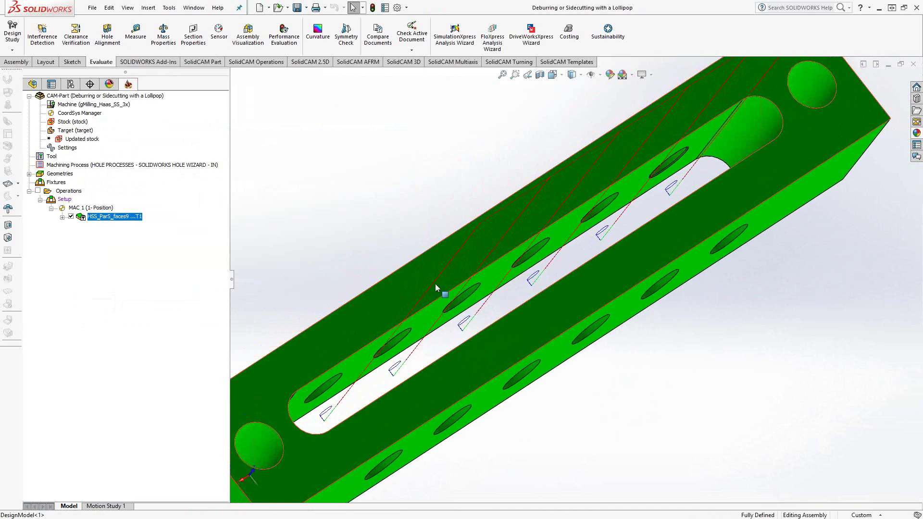
key("f")
middle_click_drag(602, 261, 673, 281)
scroll(673, 281, "down", 5)
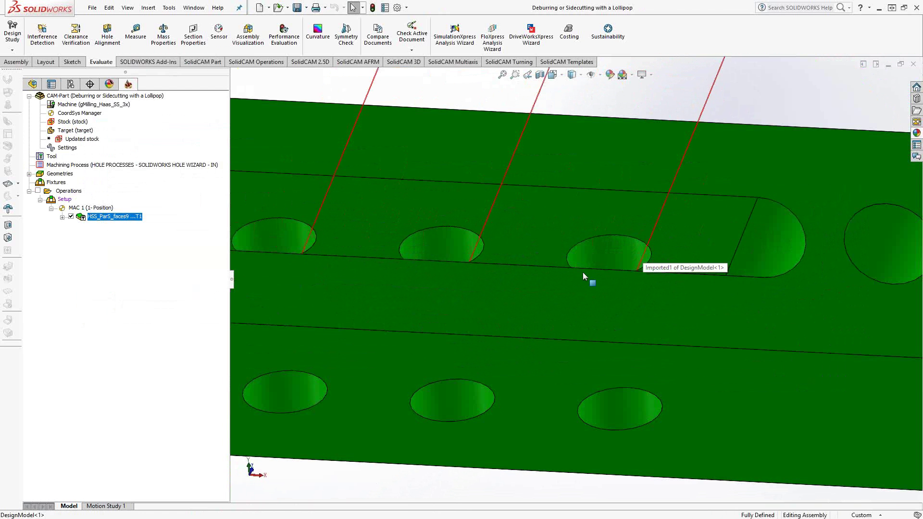
scroll(542, 287, "up", 6)
scroll(359, 260, "down", 6)
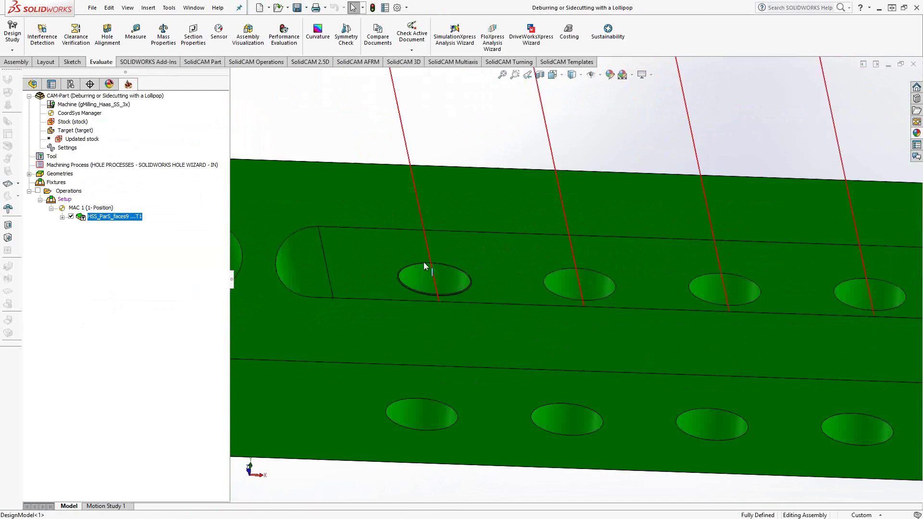
scroll(453, 288, "down", 5)
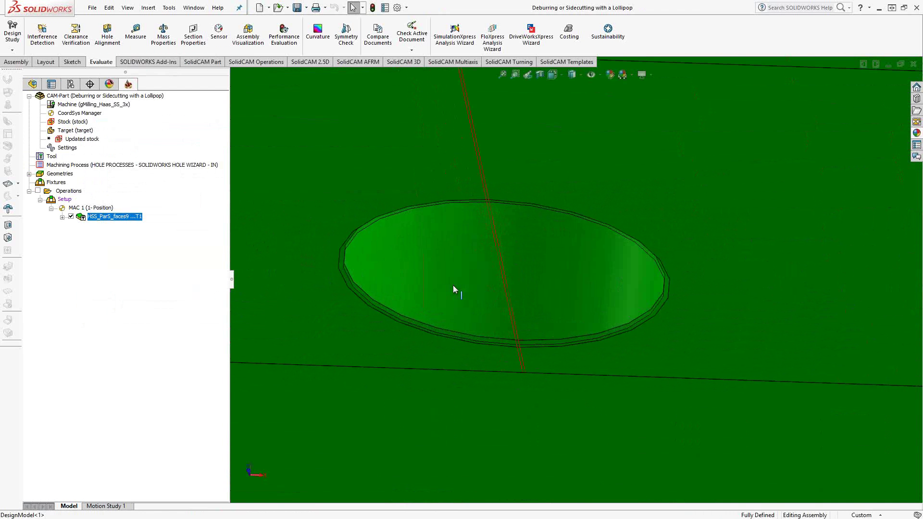
double_click(94, 217)
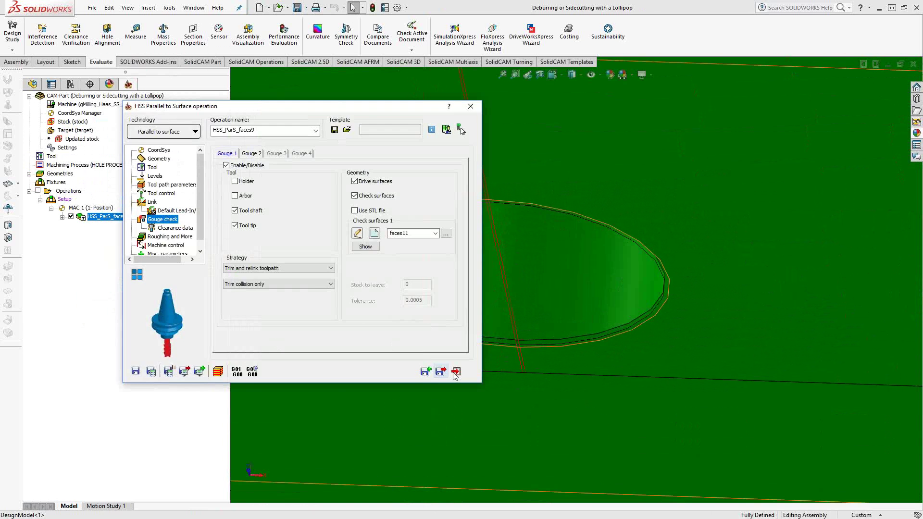
left_click(453, 369)
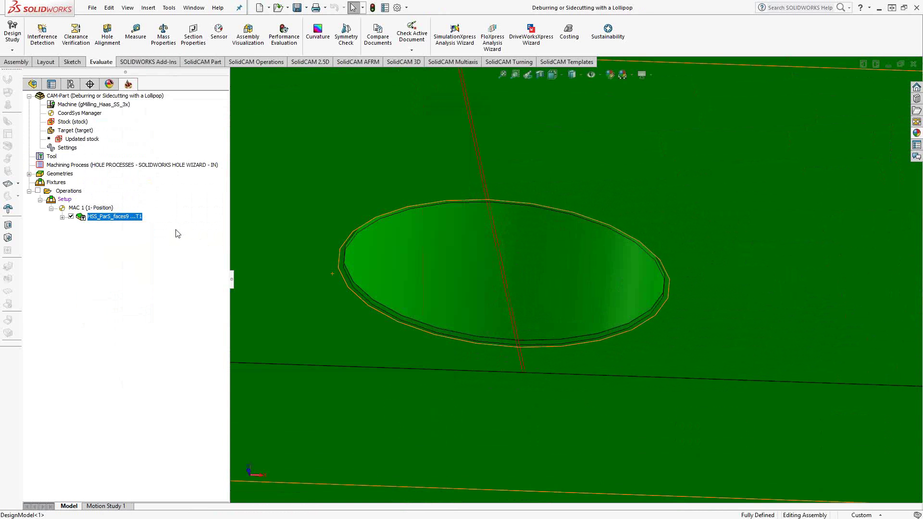
Save a copy of the HSS_ParS_faces9 operation for the cross holes on the opposite slot wall.
middle_click_drag(509, 313, 396, 260)
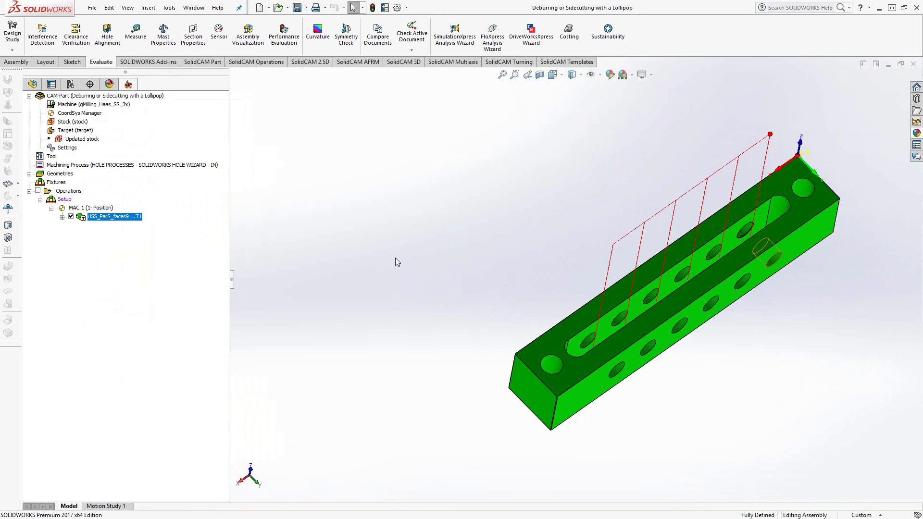
middle_click_drag(711, 271, 726, 272)
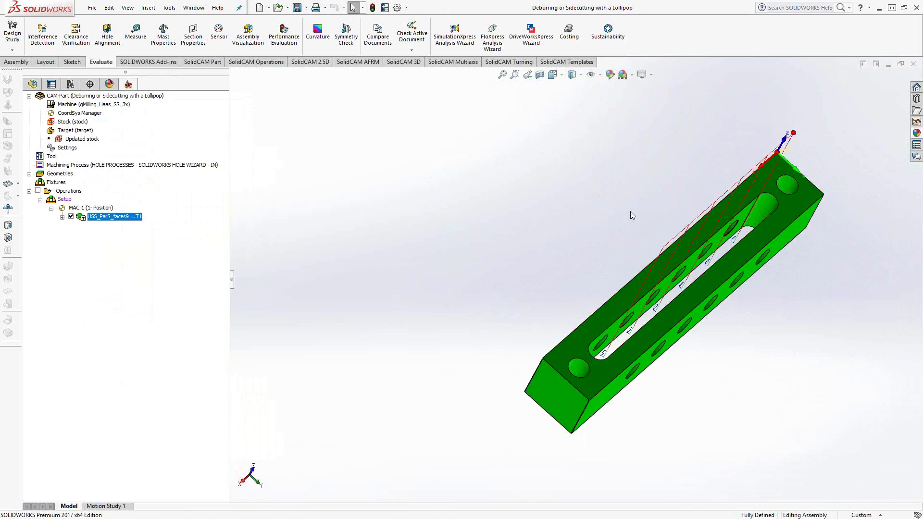
middle_click_drag(748, 255, 745, 270)
scroll(745, 270, "down", 5)
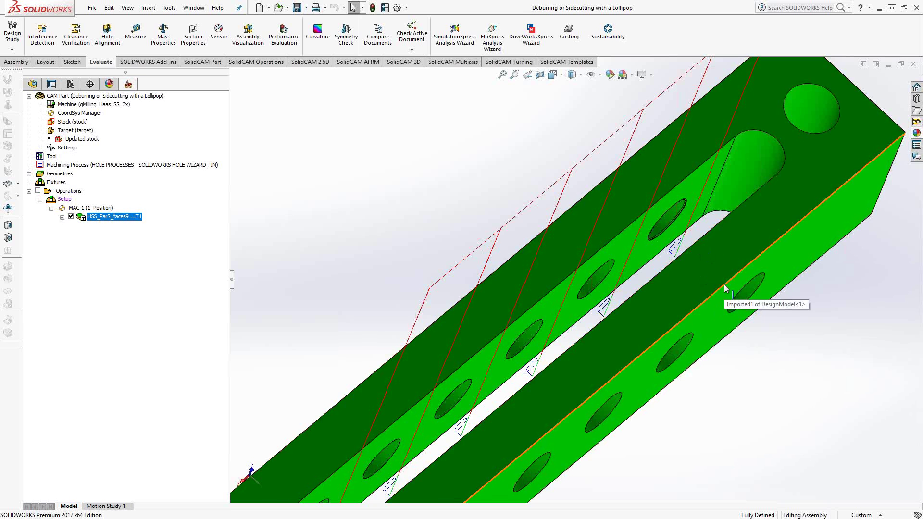
middle_click_drag(400, 234, 453, 317)
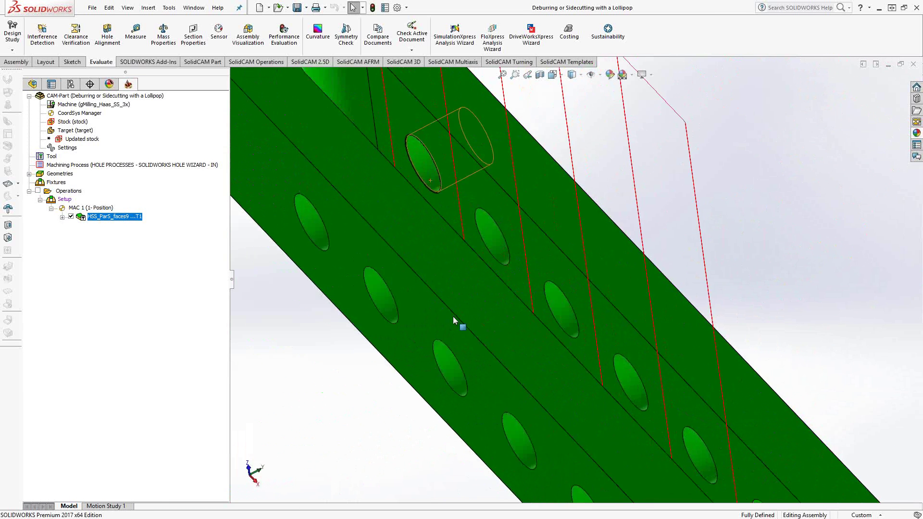
scroll(453, 316, "down", 5)
double_click(110, 217)
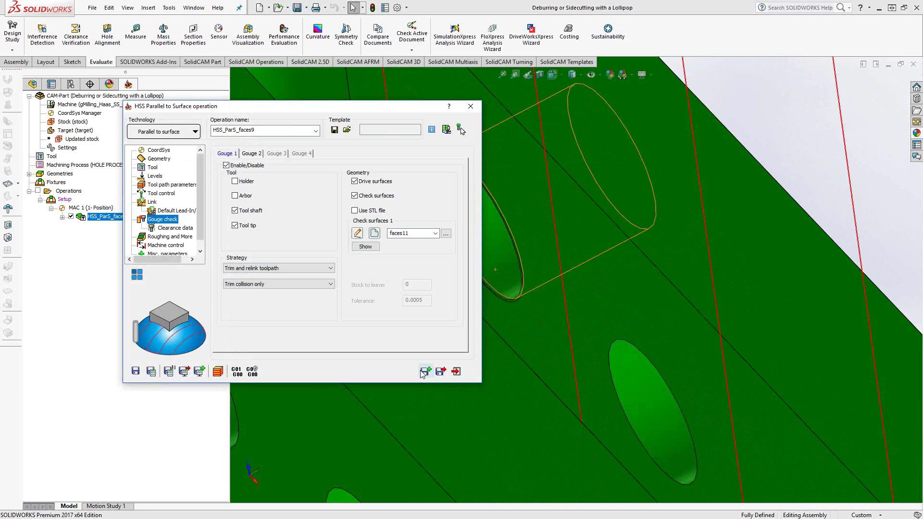
left_click(421, 367)
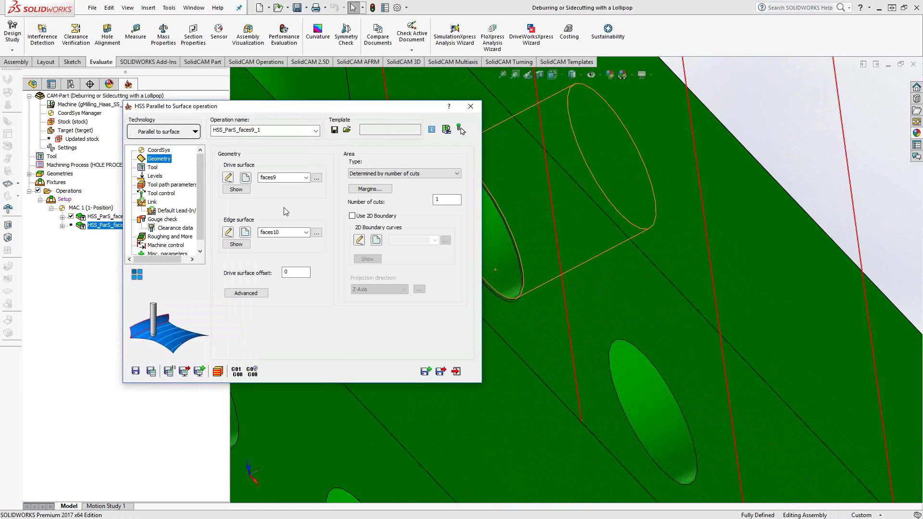
Define a new drive surface for the copied operation from the chamfer face of the opposite wall's first cross hole.
left_click(244, 178)
scroll(478, 272, "down", 5)
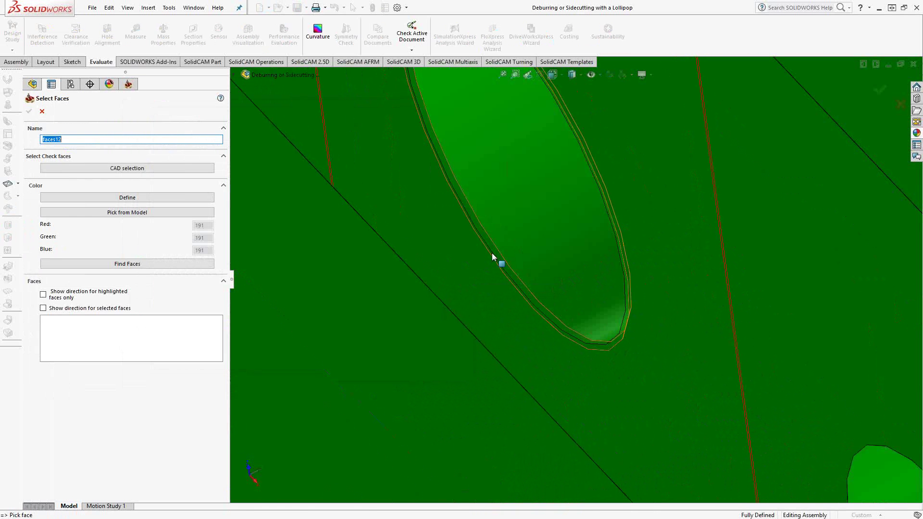
left_click(491, 255)
left_click(29, 111)
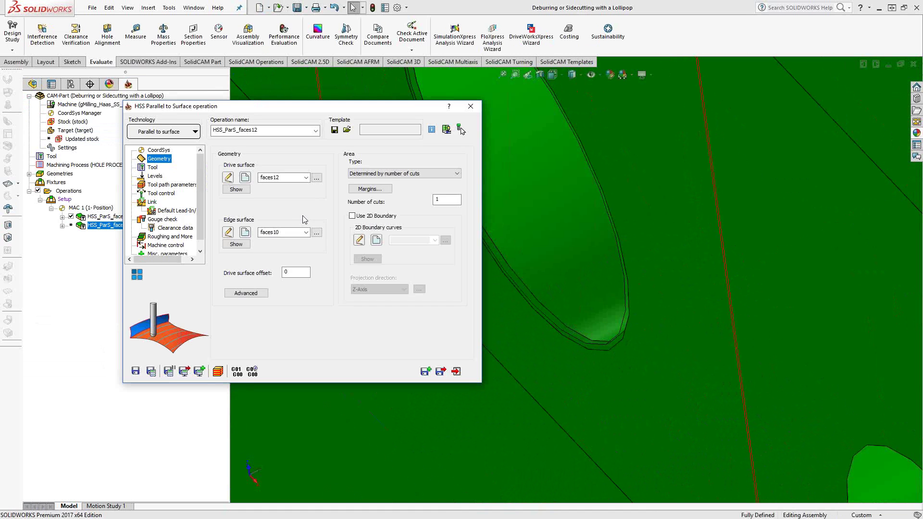
Define a new edge surface for the copied operation from the slot wall face surrounding the chamfered cross hole.
left_click(245, 232)
left_click(673, 293)
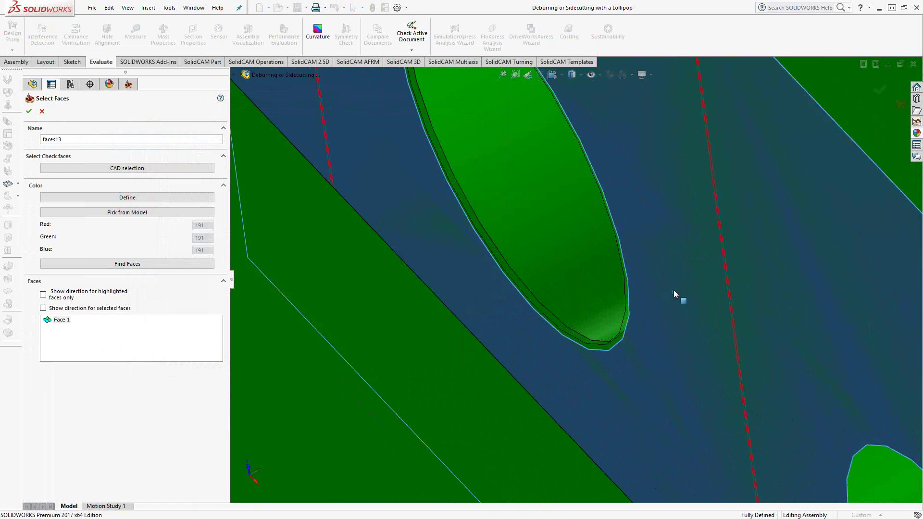
left_click(29, 111)
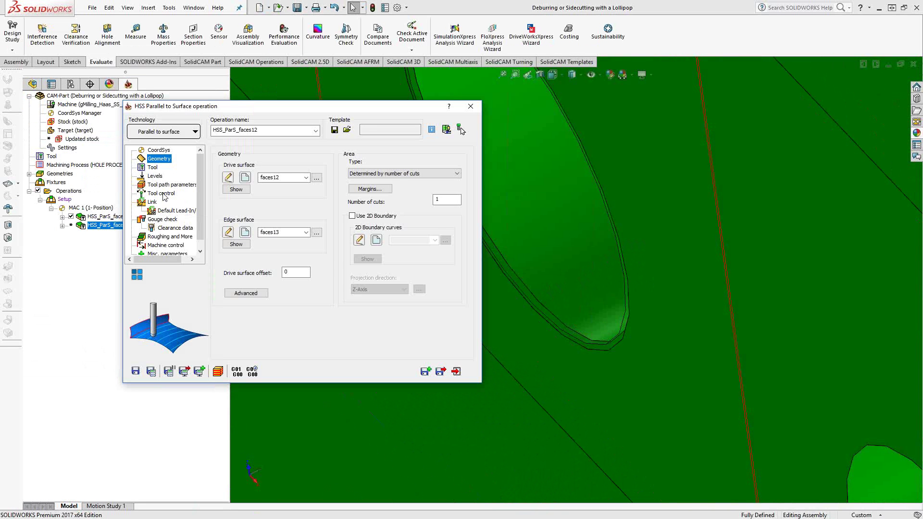
Redefine the copied operation's first gouge check surfaces as all faces adjacent to the drive faces.
left_click(166, 220)
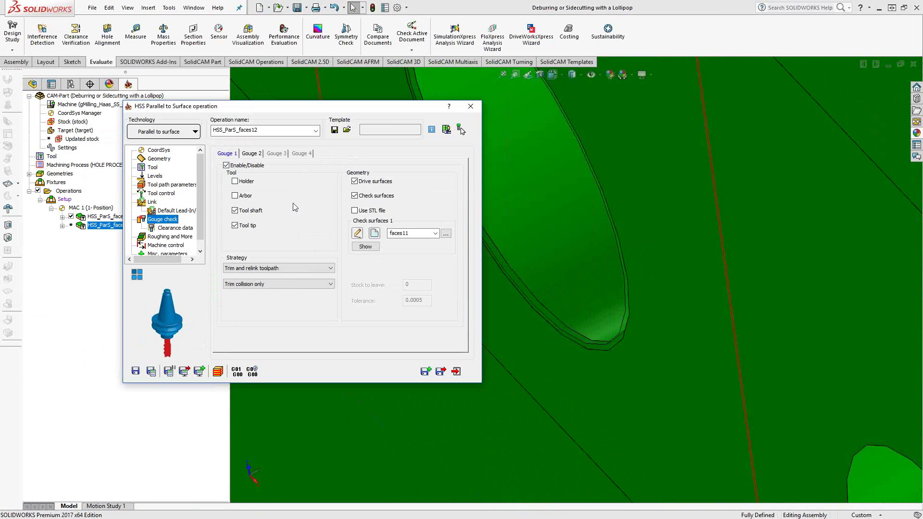
left_click(374, 233)
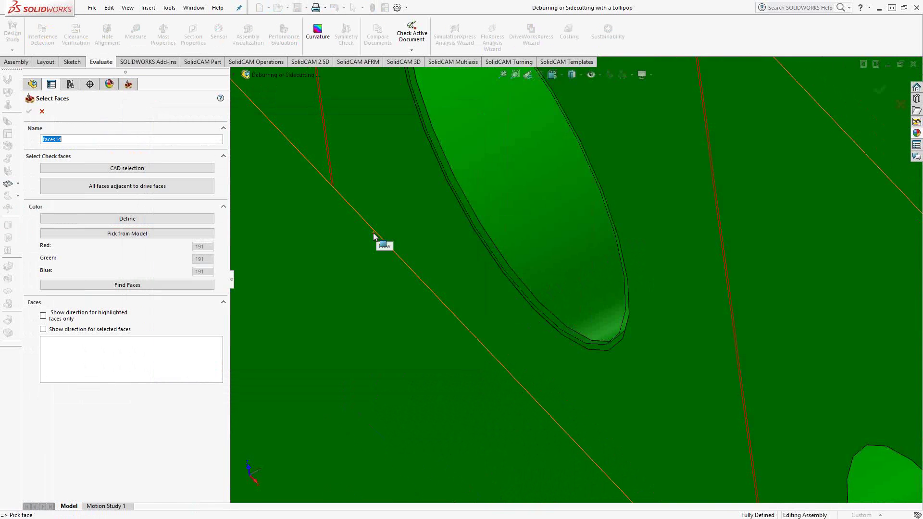
left_click(127, 186)
left_click(29, 111)
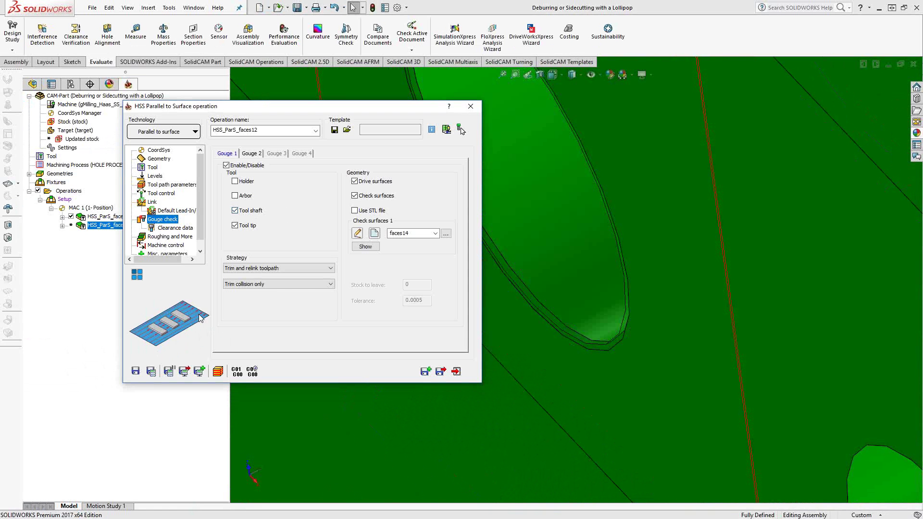
Save and calculate the copied operation, close it, and view the toolpaths for both slot walls.
left_click(151, 371)
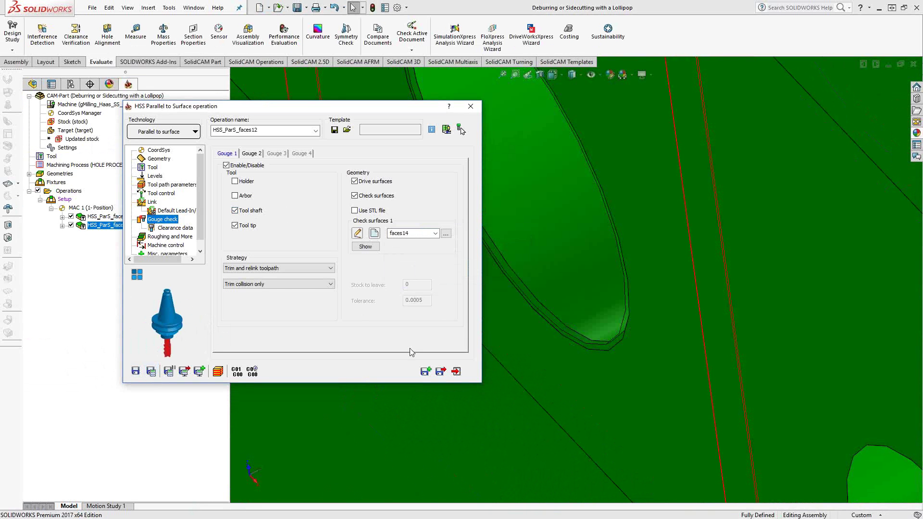
left_click(455, 371)
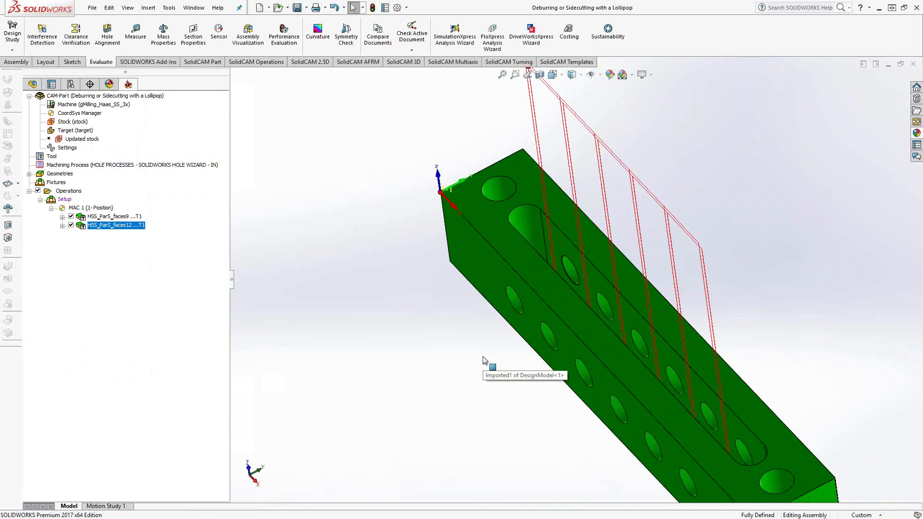
middle_click_drag(480, 345, 442, 348)
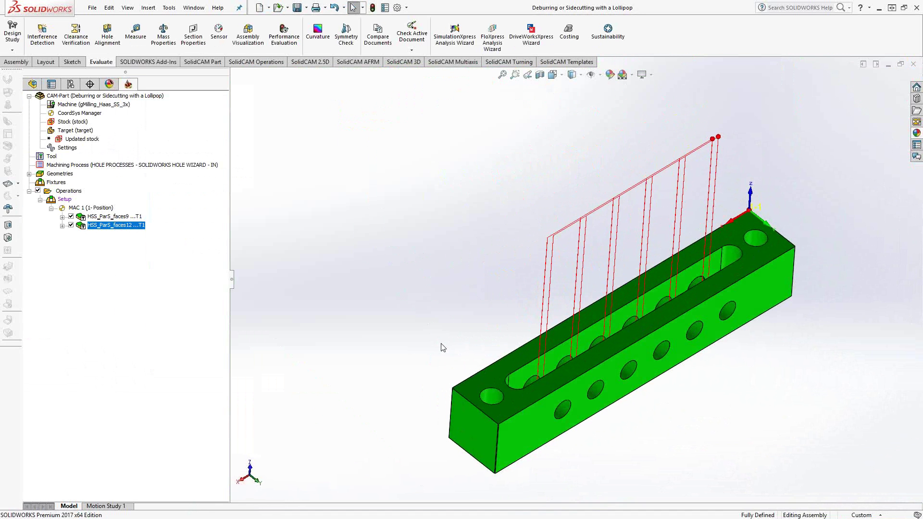